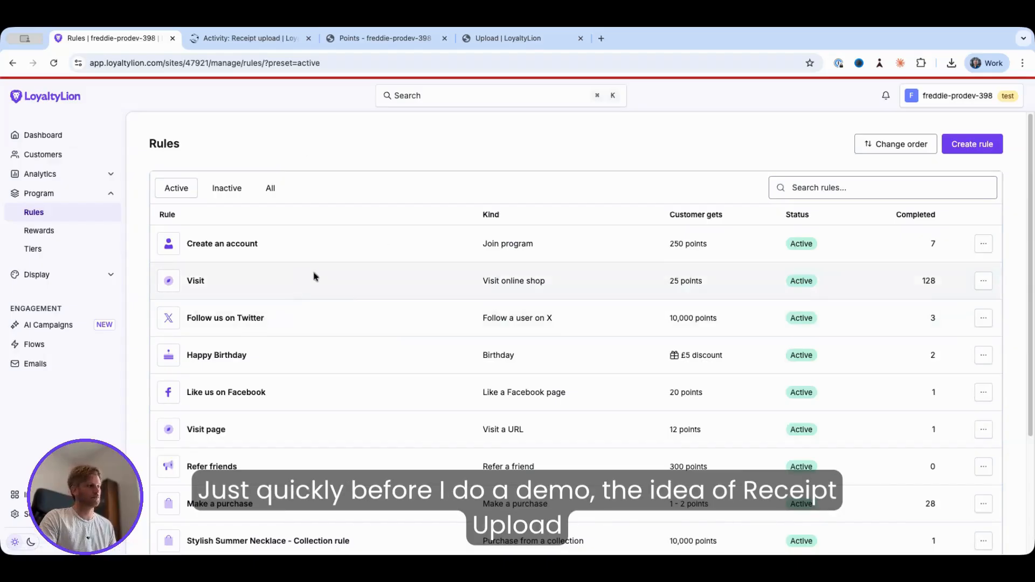
Open the Upload a receipt rule from the list of active rules
{"action": "scroll", "coordinate": [358, 303], "scroll_direction": "down", "scroll_amount": 2}
{"action": "scroll", "coordinate": [358, 304], "scroll_direction": "down", "scroll_amount": 2}
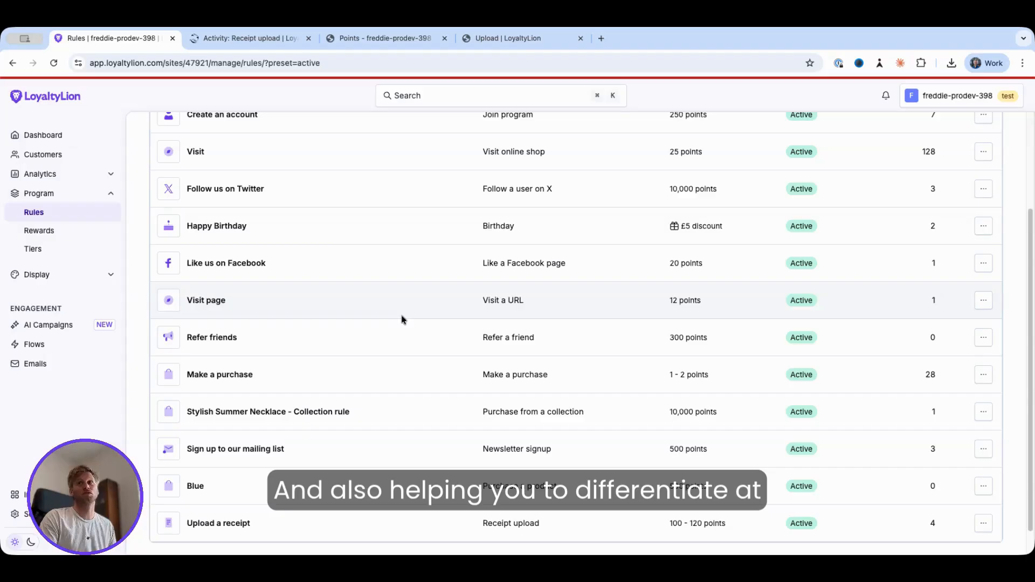
{"action": "scroll", "coordinate": [426, 319], "scroll_direction": "down", "scroll_amount": 1}
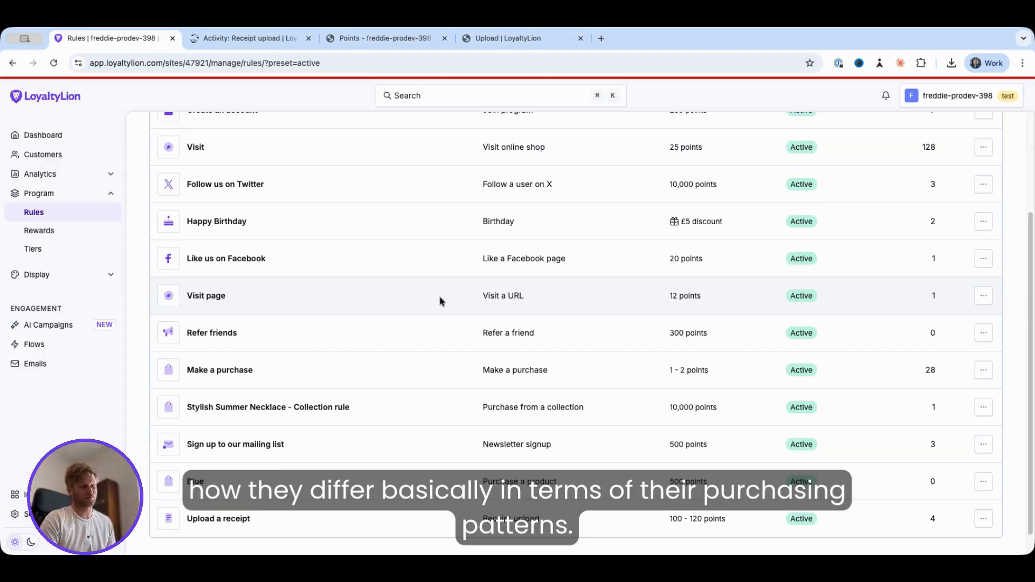
{"action": "scroll", "coordinate": [439, 329], "scroll_direction": "down", "scroll_amount": 1}
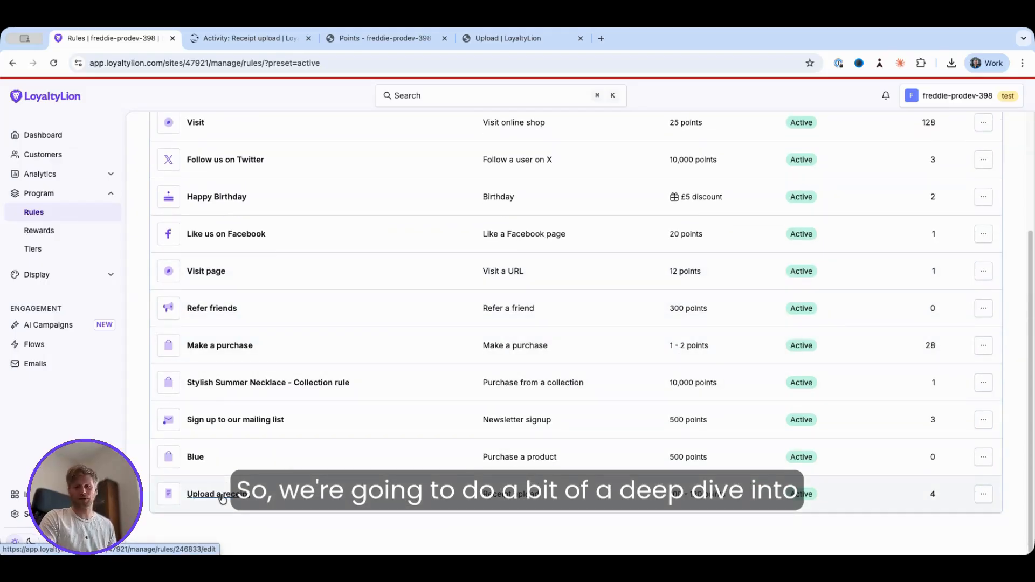
{"action": "scroll", "coordinate": [358, 351], "scroll_direction": "up", "scroll_amount": 3}
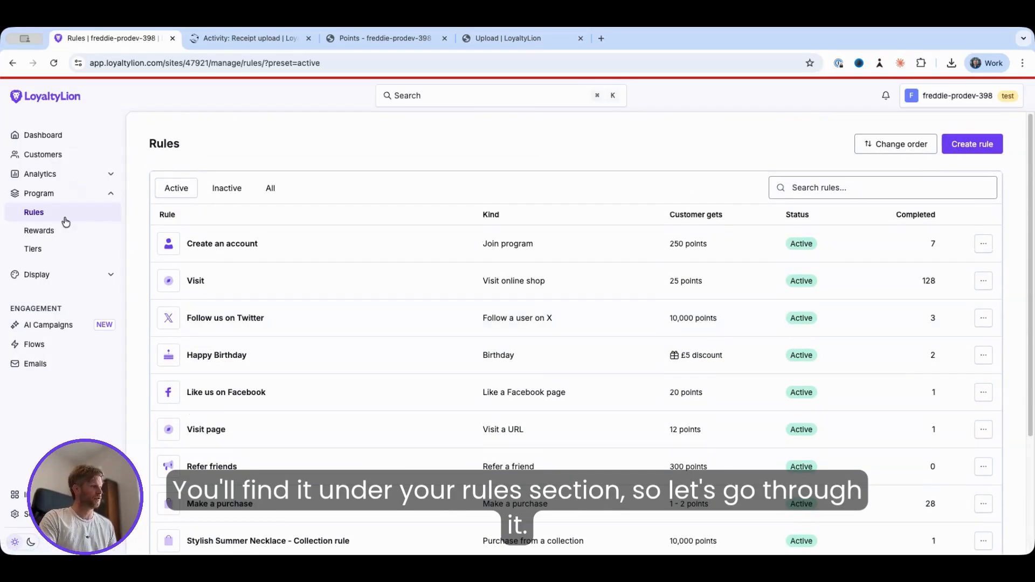
{"action": "scroll", "coordinate": [358, 329], "scroll_direction": "down", "scroll_amount": 5}
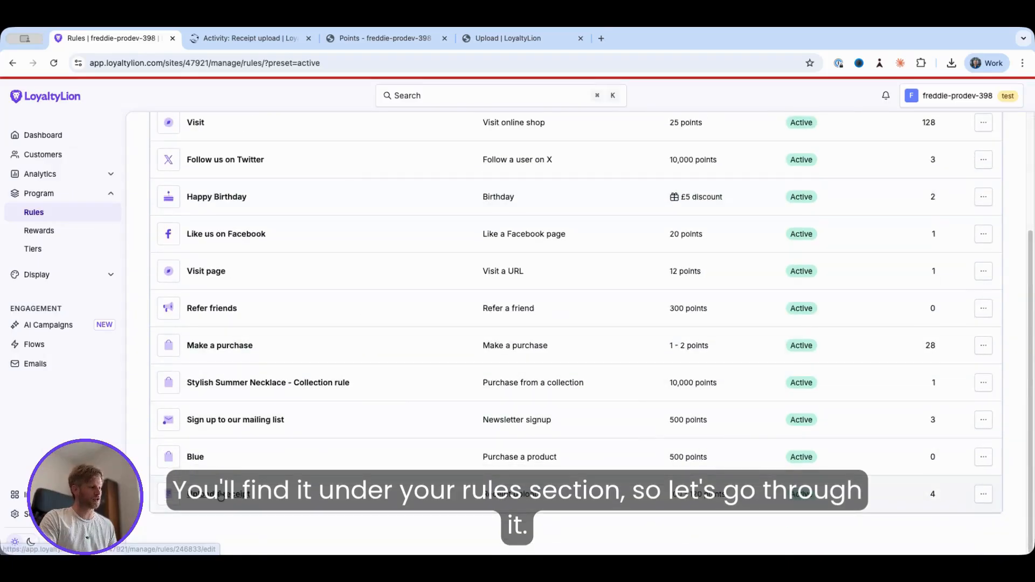
{"action": "left_click", "coordinate": [221, 495]}
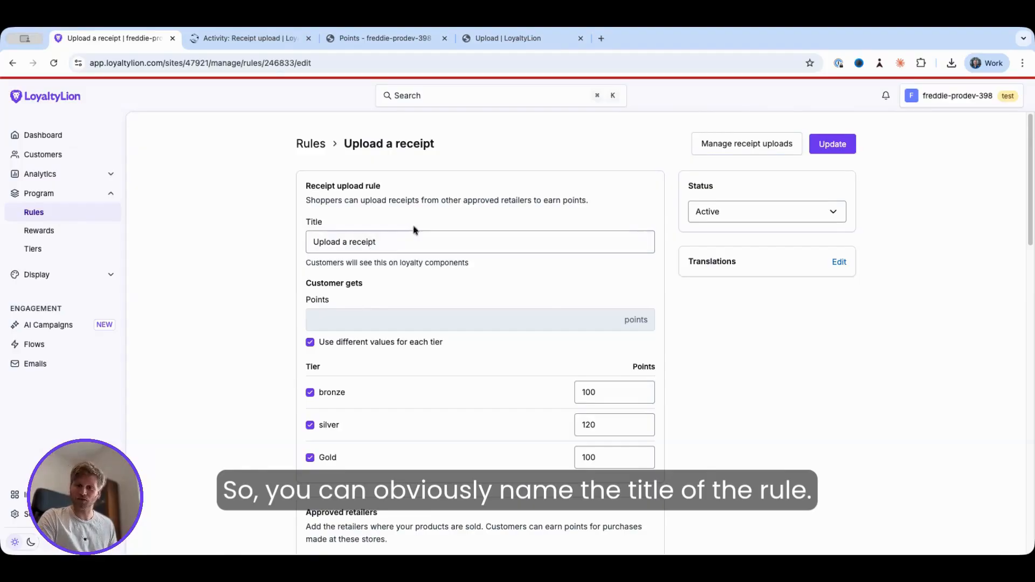
View the translation fields for the receipt upload rule's title and notification, and close them without changes
{"action": "left_click", "coordinate": [839, 264]}
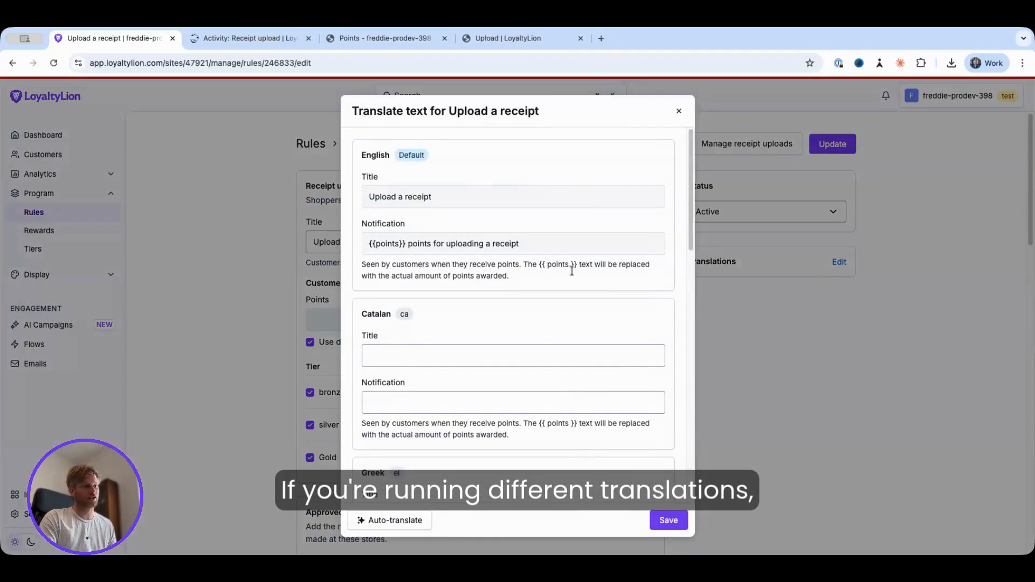
{"action": "scroll", "coordinate": [538, 340], "scroll_direction": "down", "scroll_amount": 5}
{"action": "scroll", "coordinate": [642, 147], "scroll_direction": "up", "scroll_amount": 3}
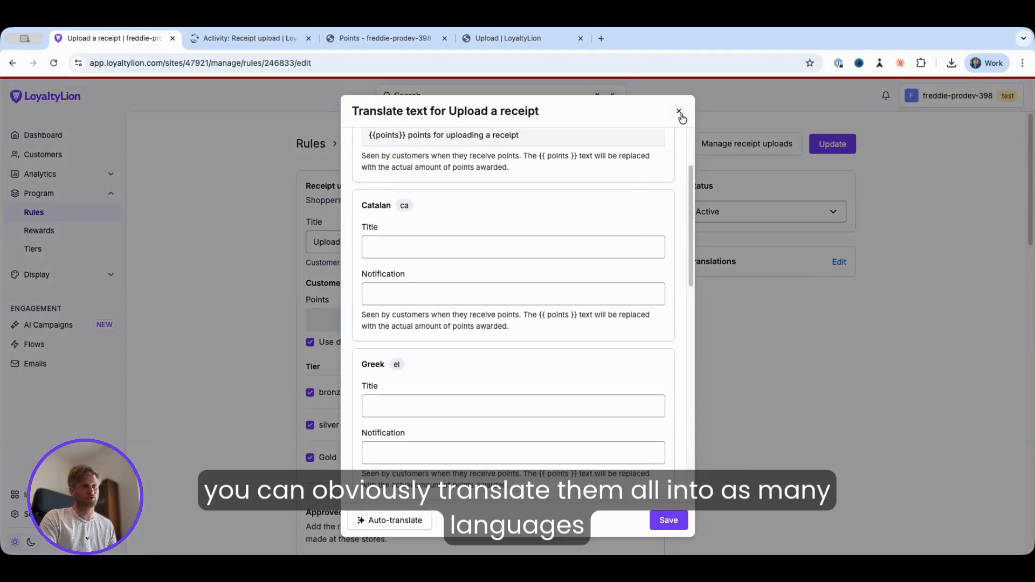
{"action": "left_click", "coordinate": [679, 110]}
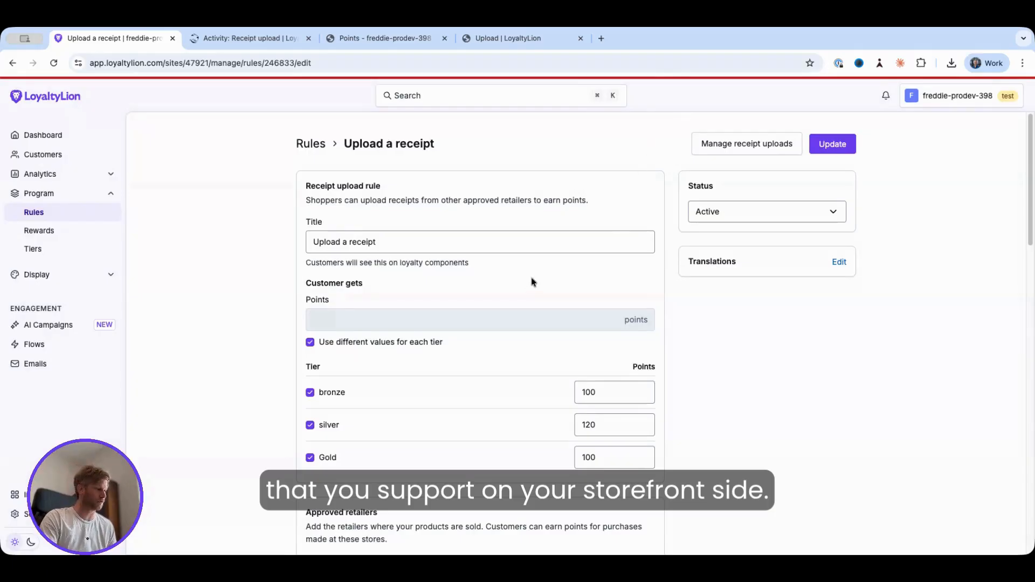
Switch the customer reward to flat points for everyone, and restore different values for each tier
{"action": "scroll", "coordinate": [587, 278], "scroll_direction": "down", "scroll_amount": 2}
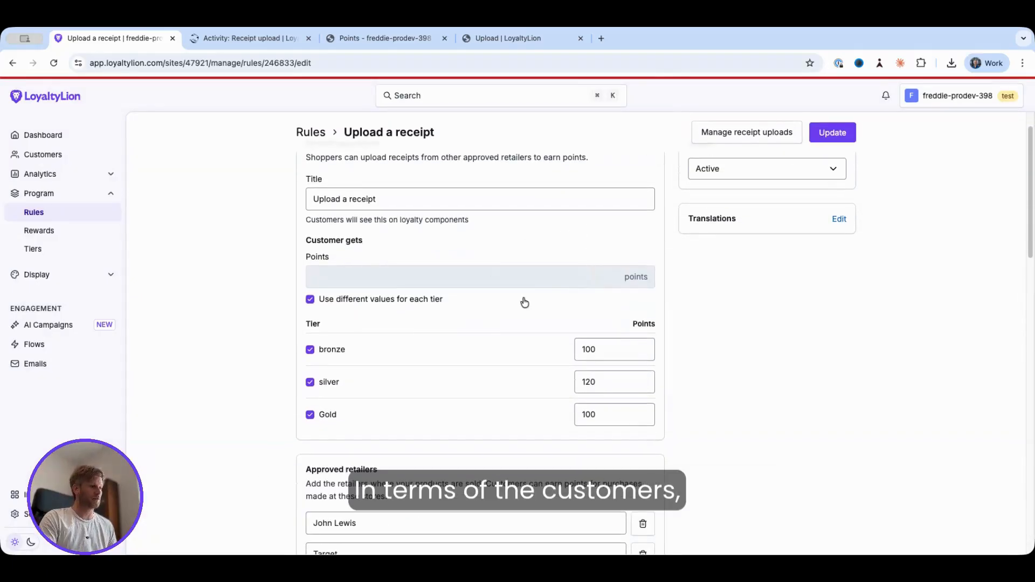
{"action": "scroll", "coordinate": [522, 300], "scroll_direction": "down", "scroll_amount": 1}
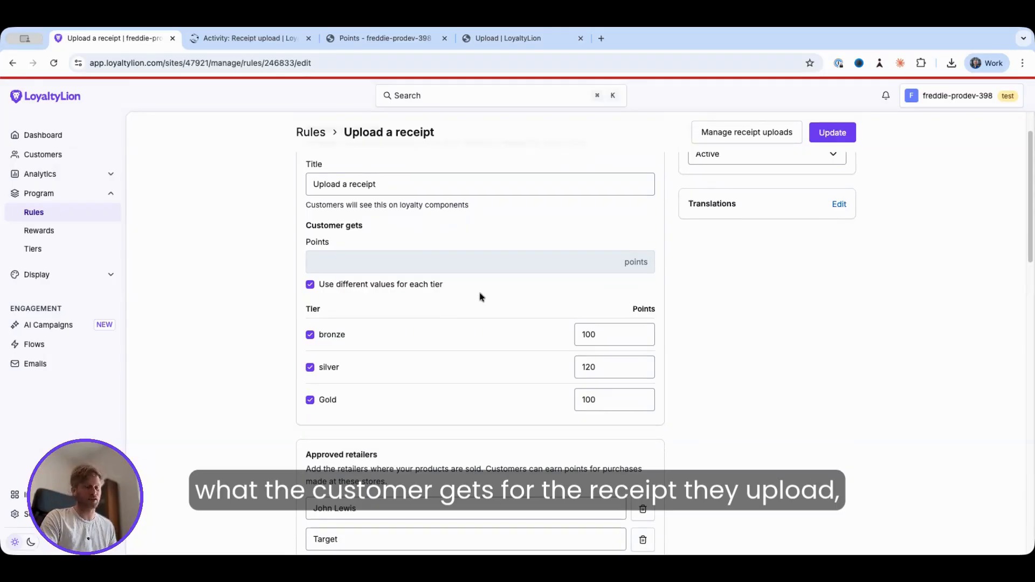
{"action": "scroll", "coordinate": [481, 297], "scroll_direction": "down", "scroll_amount": 1}
{"action": "left_click", "coordinate": [364, 270]}
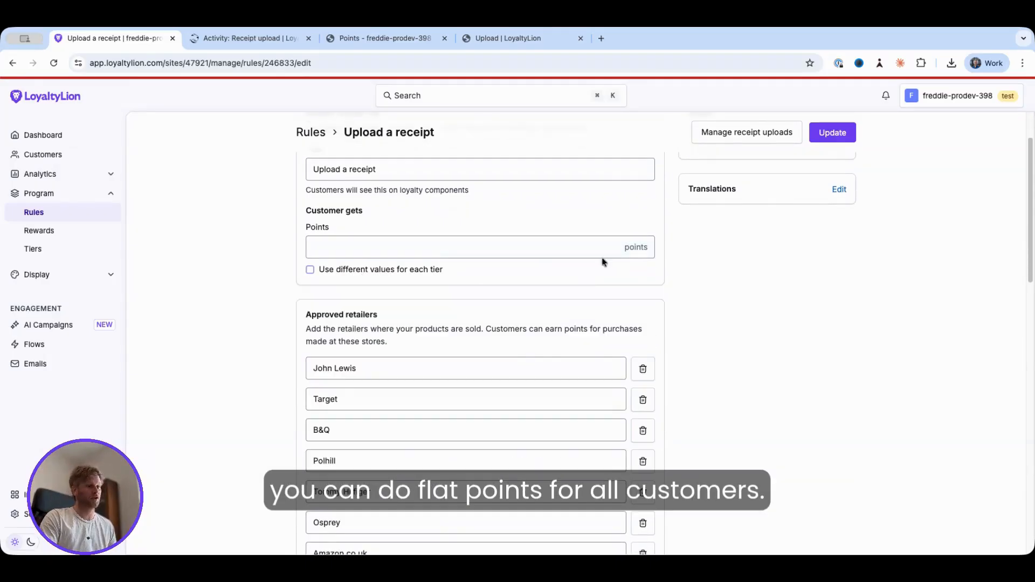
{"action": "left_click", "coordinate": [381, 270]}
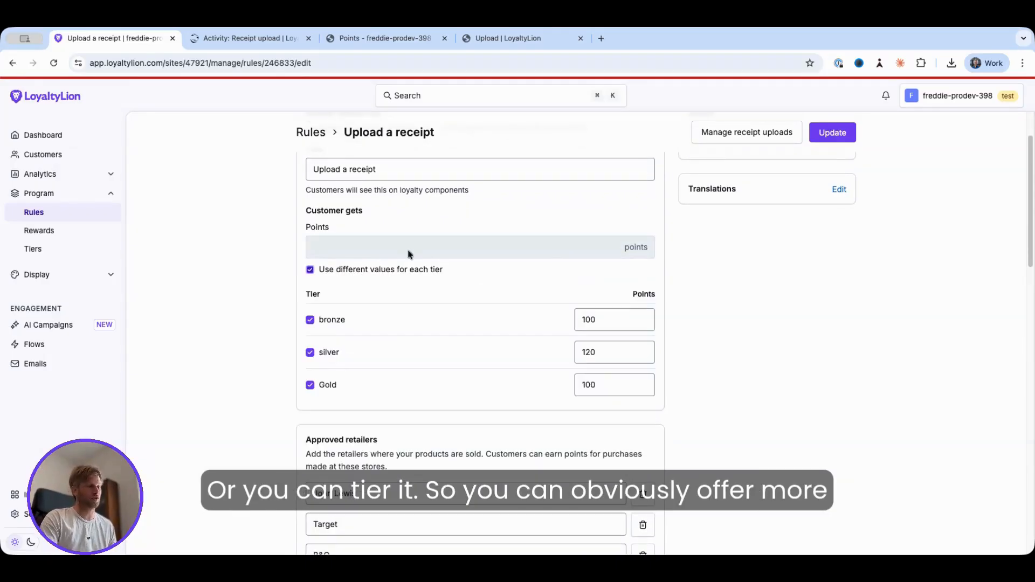
Set the Gold tier's reward to 130 points per uploaded receipt
{"action": "double_click", "coordinate": [589, 384]}
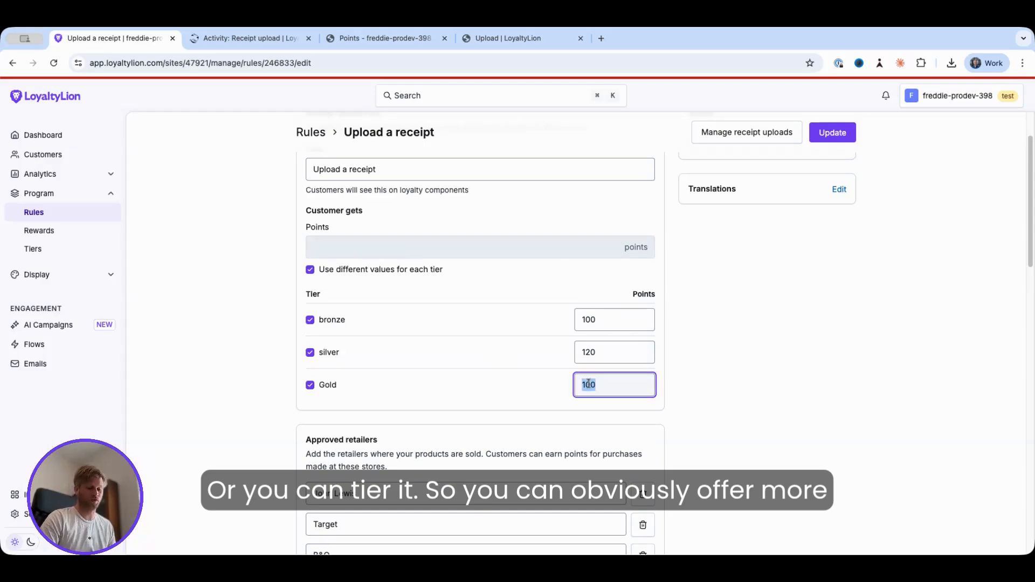
{"action": "type", "text": "120"}
{"action": "key", "text": "BackSpace"}
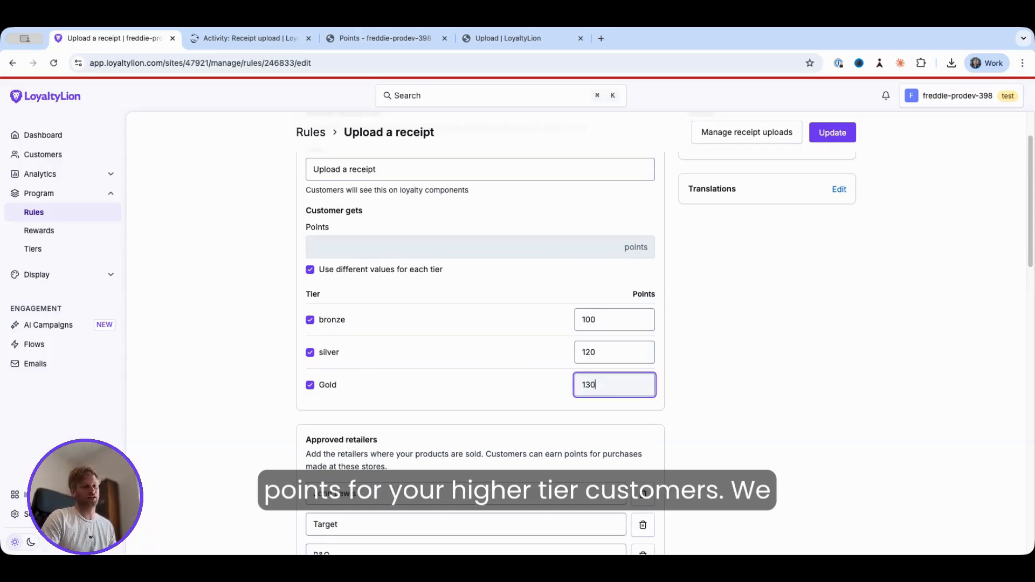
{"action": "left_click", "coordinate": [777, 373]}
Add a blank entry to the approved retailers list and remove it again
{"action": "scroll", "coordinate": [557, 298], "scroll_direction": "down", "scroll_amount": 2}
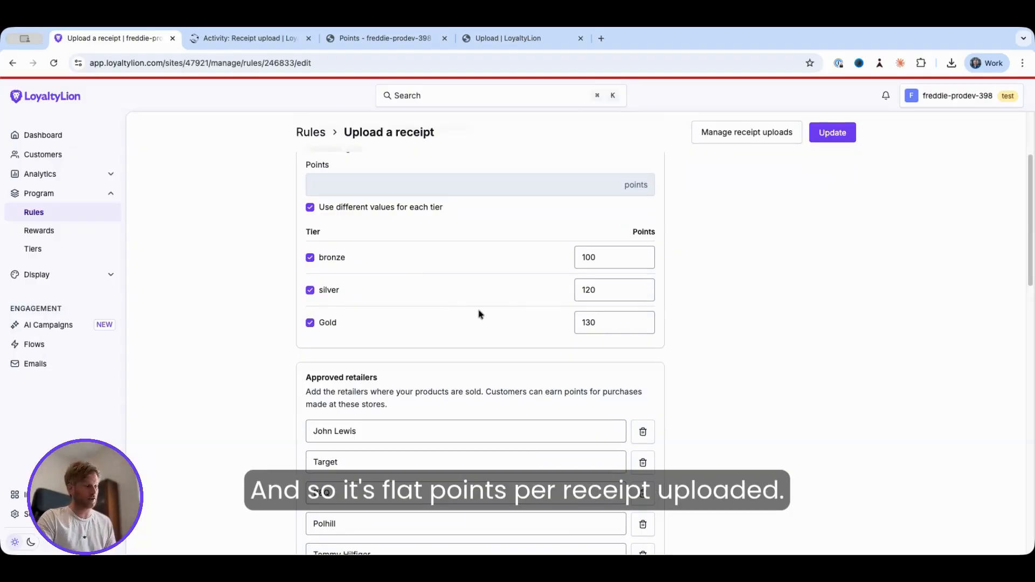
{"action": "scroll", "coordinate": [507, 312], "scroll_direction": "down", "scroll_amount": 4}
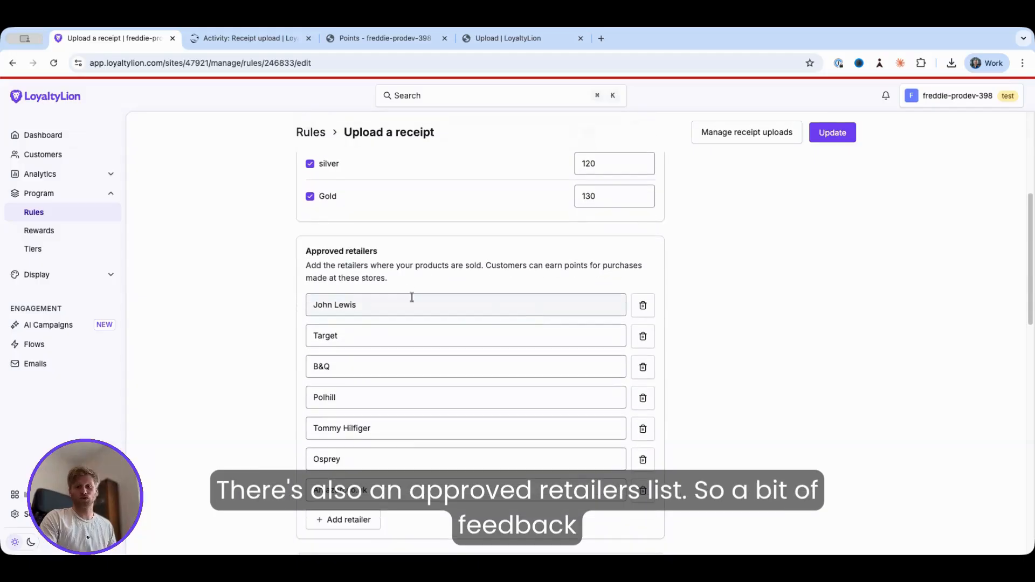
{"action": "scroll", "coordinate": [487, 283], "scroll_direction": "down", "scroll_amount": 2}
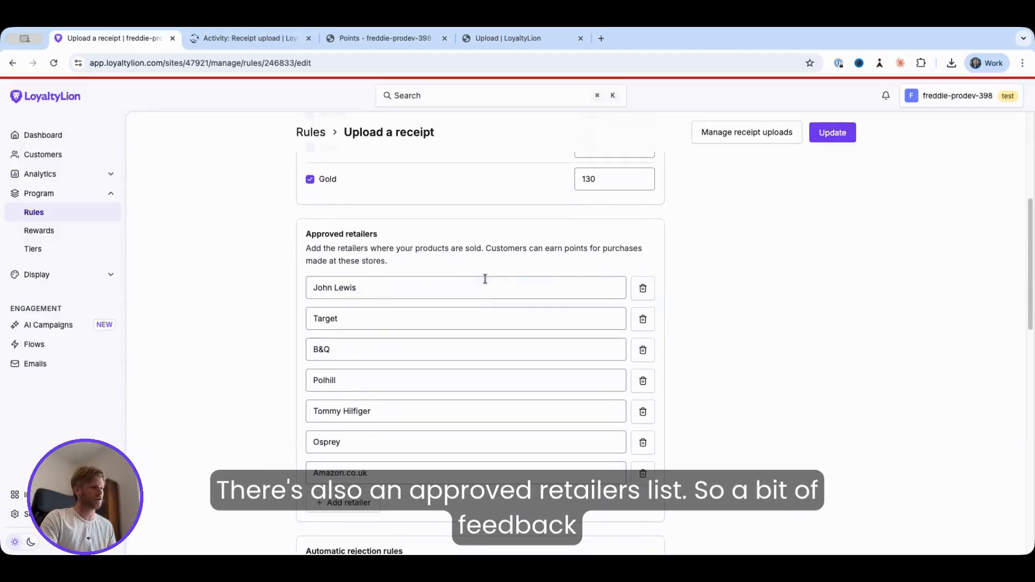
{"action": "scroll", "coordinate": [488, 281], "scroll_direction": "down", "scroll_amount": 1}
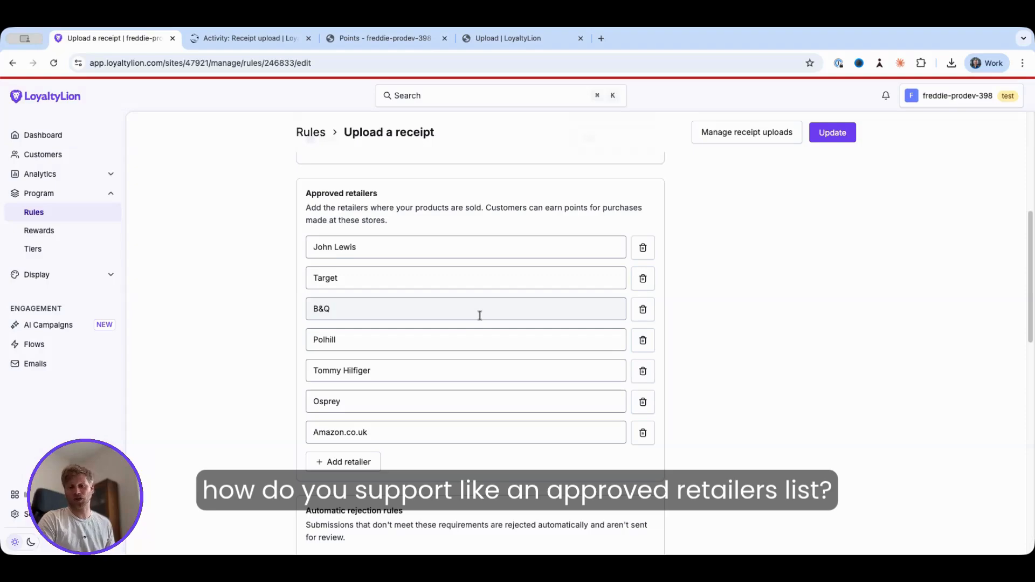
{"action": "scroll", "coordinate": [485, 340], "scroll_direction": "down", "scroll_amount": 1}
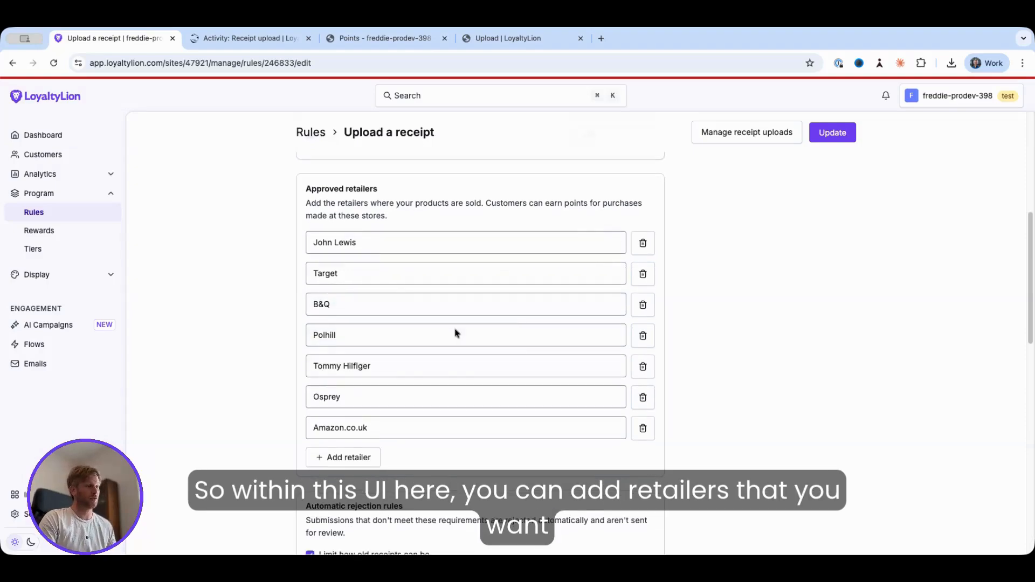
{"action": "left_click", "coordinate": [349, 455]}
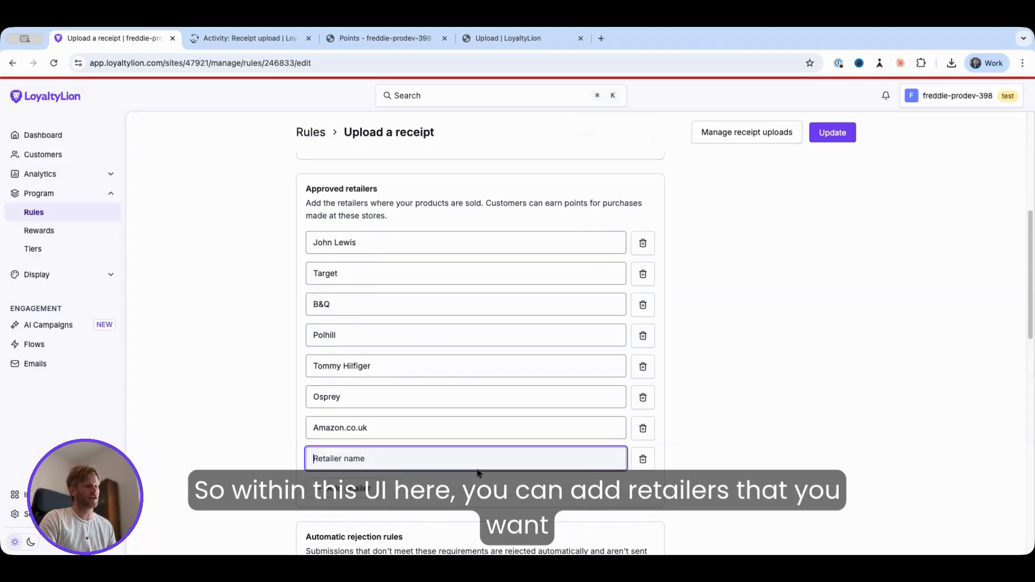
{"action": "left_click", "coordinate": [643, 459]}
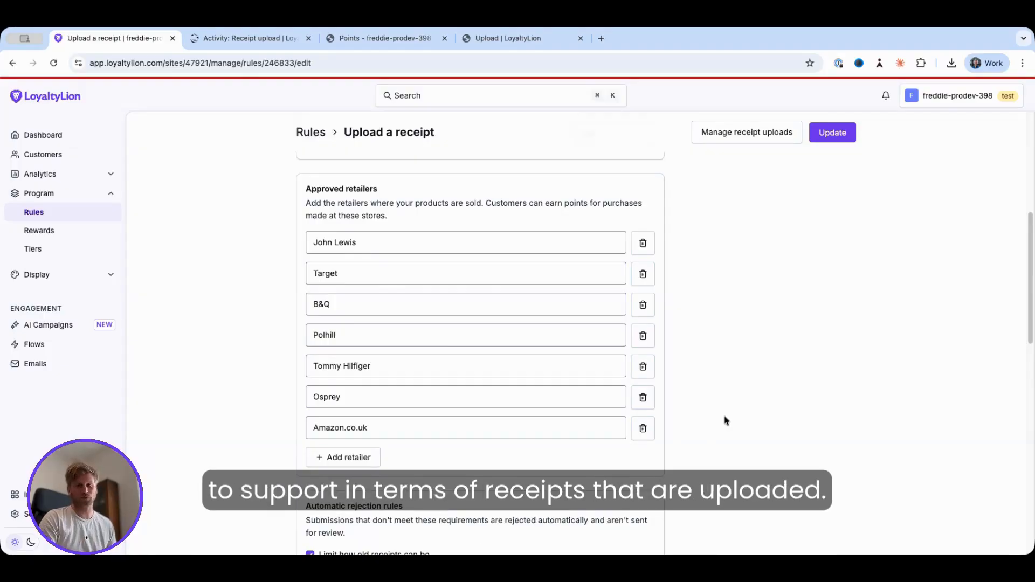
Examine the approved retailers list and the automatic rejection rules, including the submission window for old receipts
{"action": "scroll", "coordinate": [729, 362], "scroll_direction": "down", "scroll_amount": 1}
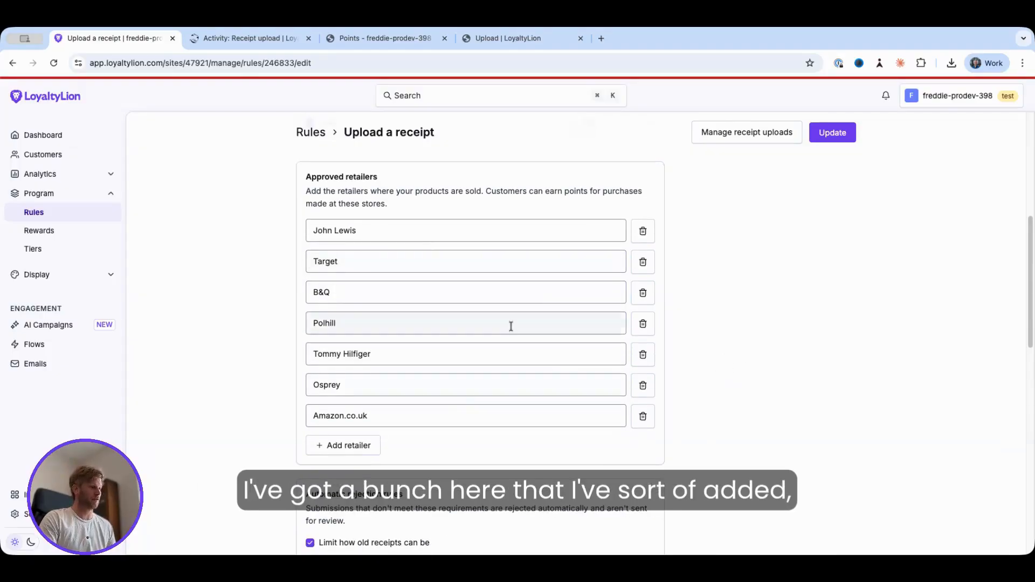
{"action": "scroll", "coordinate": [511, 326], "scroll_direction": "down", "scroll_amount": 1}
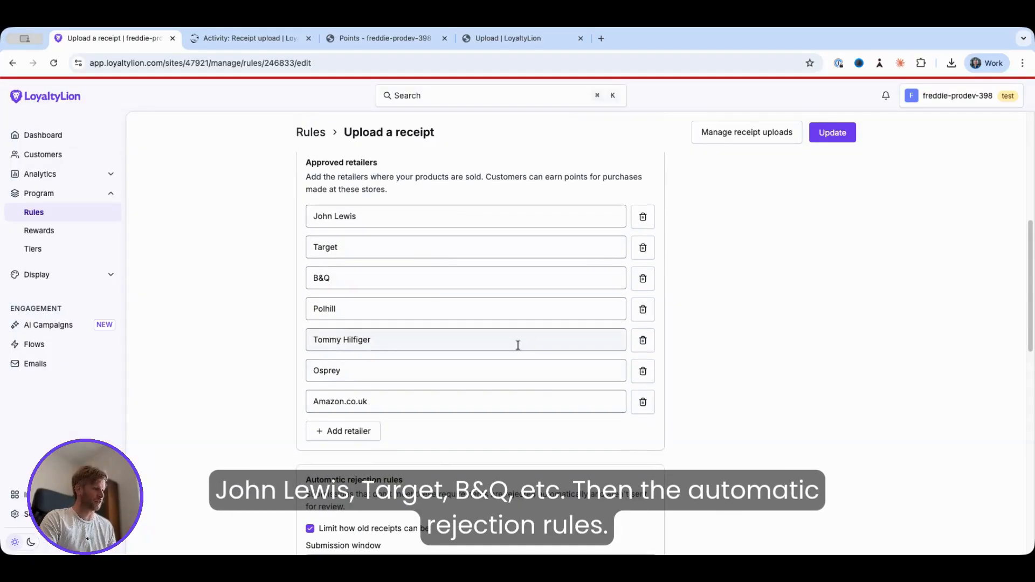
{"action": "scroll", "coordinate": [523, 347], "scroll_direction": "down", "scroll_amount": 5}
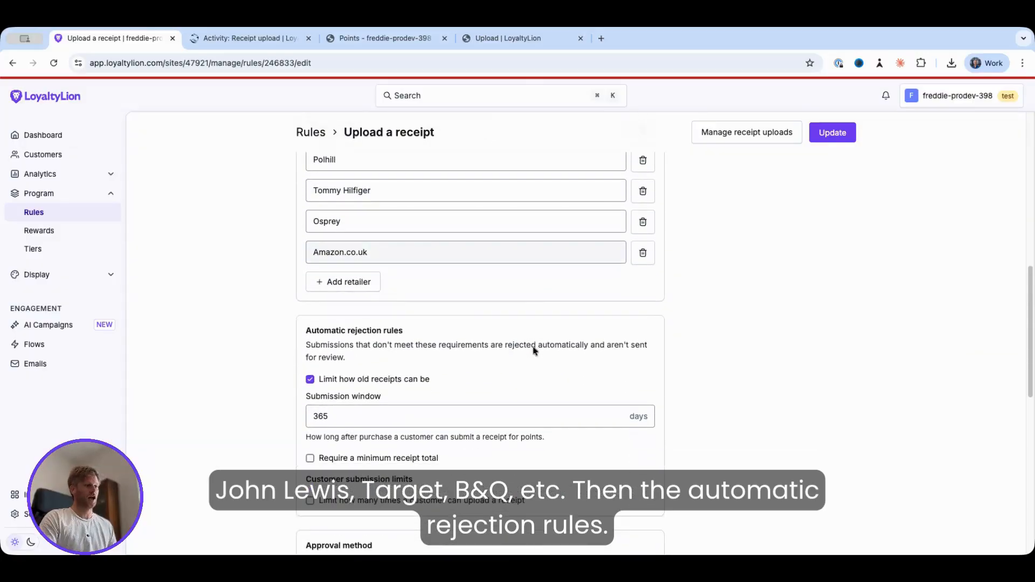
{"action": "scroll", "coordinate": [534, 350], "scroll_direction": "down", "scroll_amount": 2}
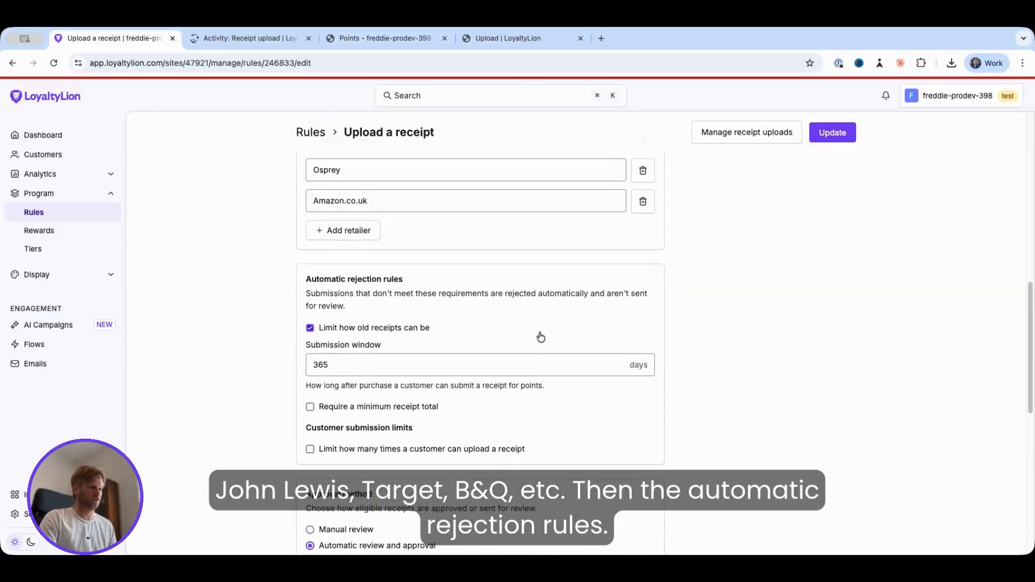
{"action": "scroll", "coordinate": [541, 337], "scroll_direction": "down", "scroll_amount": 2}
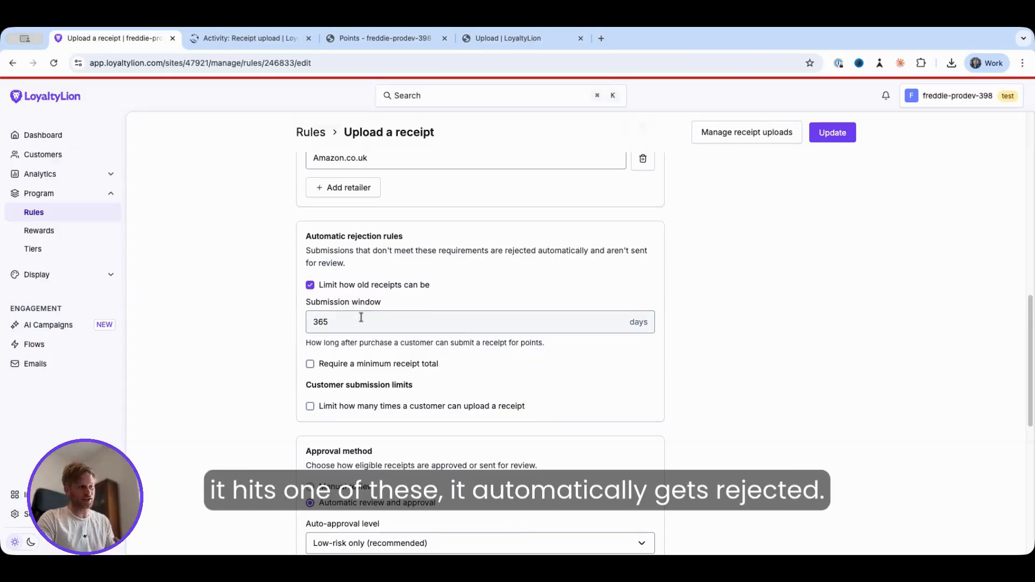
{"action": "scroll", "coordinate": [423, 312], "scroll_direction": "up", "scroll_amount": 10}
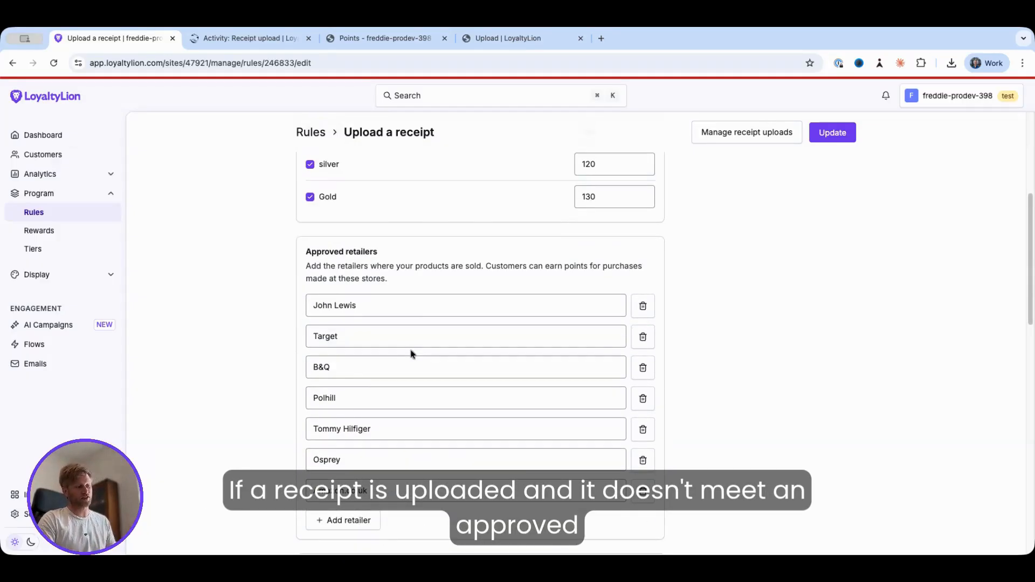
{"action": "scroll", "coordinate": [413, 353], "scroll_direction": "down", "scroll_amount": 2}
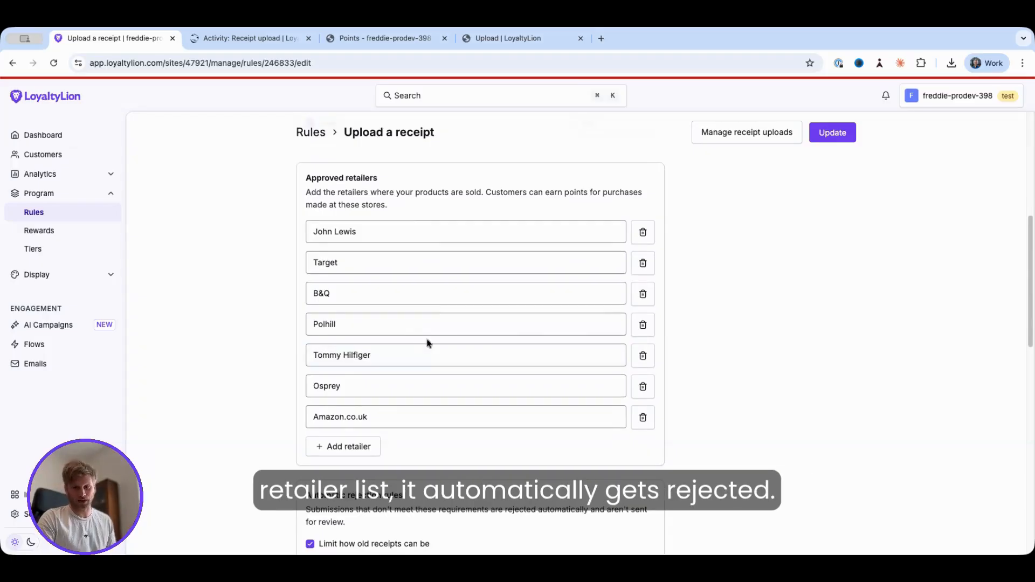
{"action": "scroll", "coordinate": [428, 342], "scroll_direction": "down", "scroll_amount": 7}
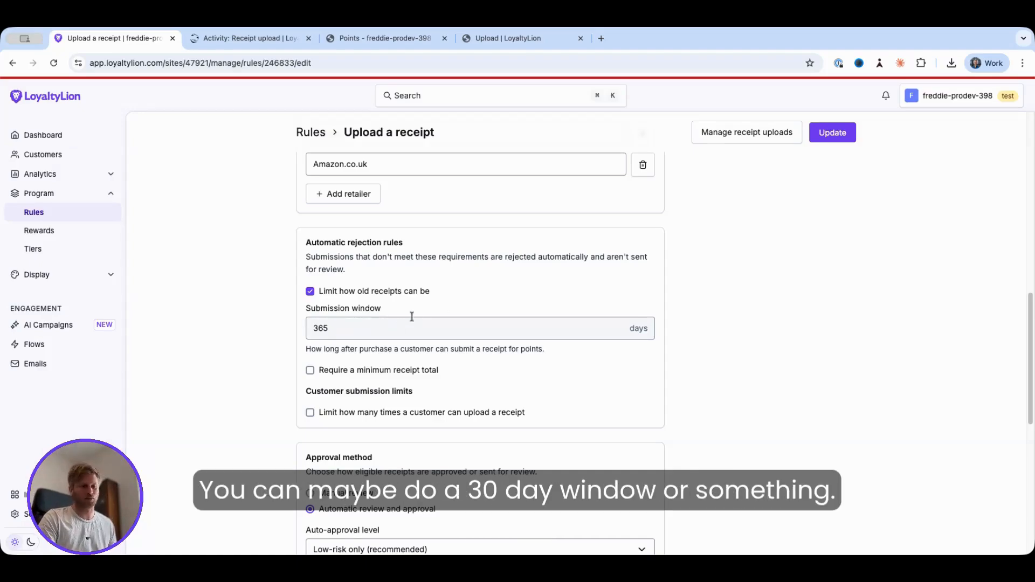
Turn on the minimum receipt total requirement in the automatic rejection rules and turn it off again
{"action": "scroll", "coordinate": [487, 369], "scroll_direction": "down", "scroll_amount": 1}
{"action": "left_click", "coordinate": [354, 369]}
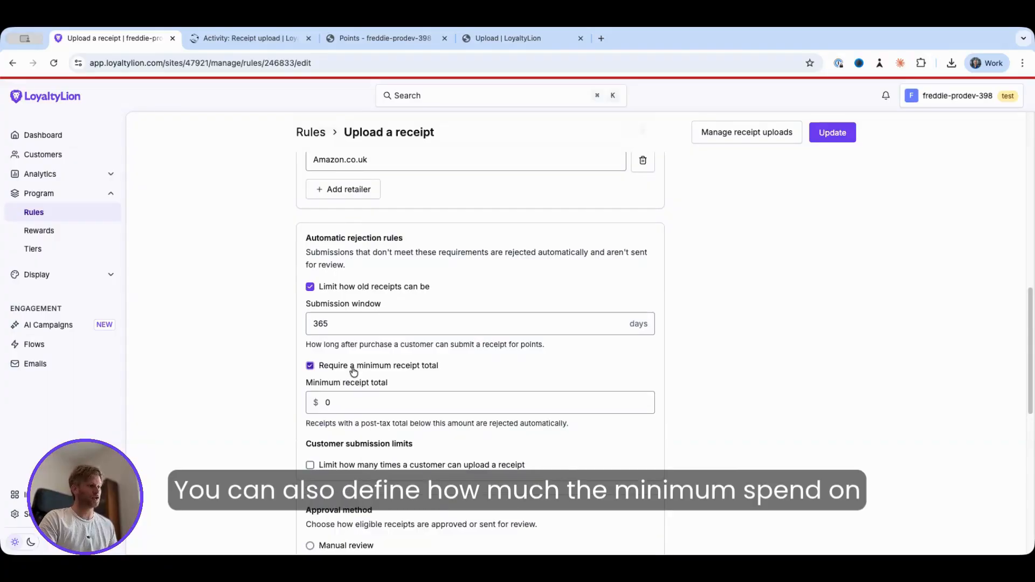
{"action": "left_click", "coordinate": [409, 370]}
Limit how many times a customer can upload a receipt to 1 time per month
{"action": "scroll", "coordinate": [409, 370], "scroll_direction": "down", "scroll_amount": 1}
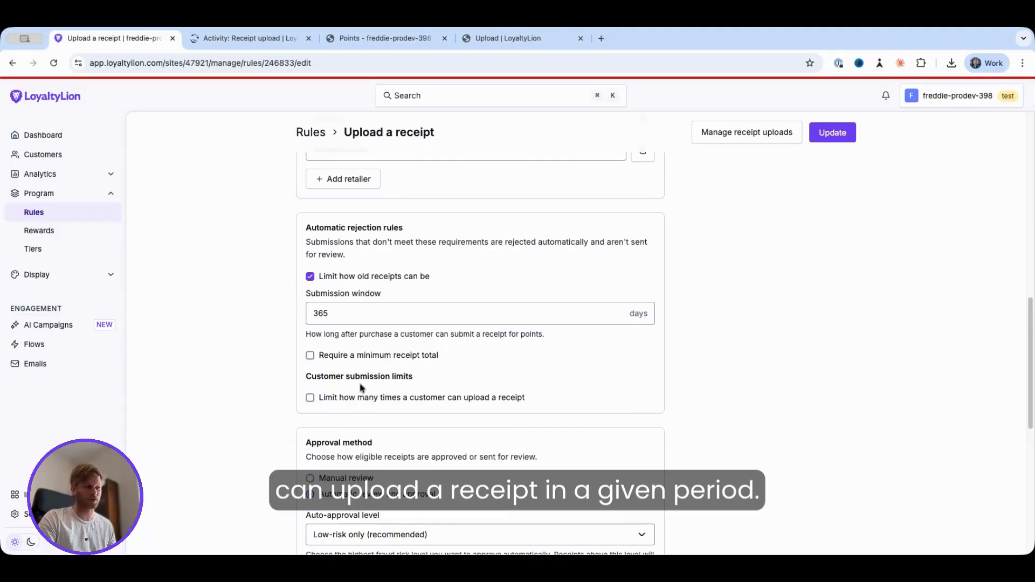
{"action": "left_click", "coordinate": [358, 403]}
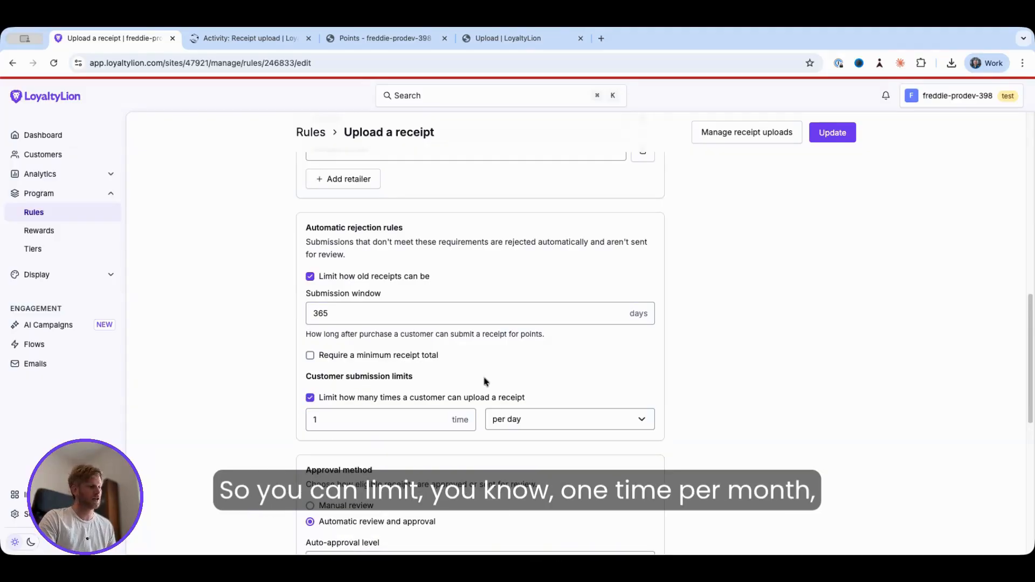
{"action": "scroll", "coordinate": [377, 404], "scroll_direction": "down", "scroll_amount": 1}
{"action": "left_click", "coordinate": [545, 405]}
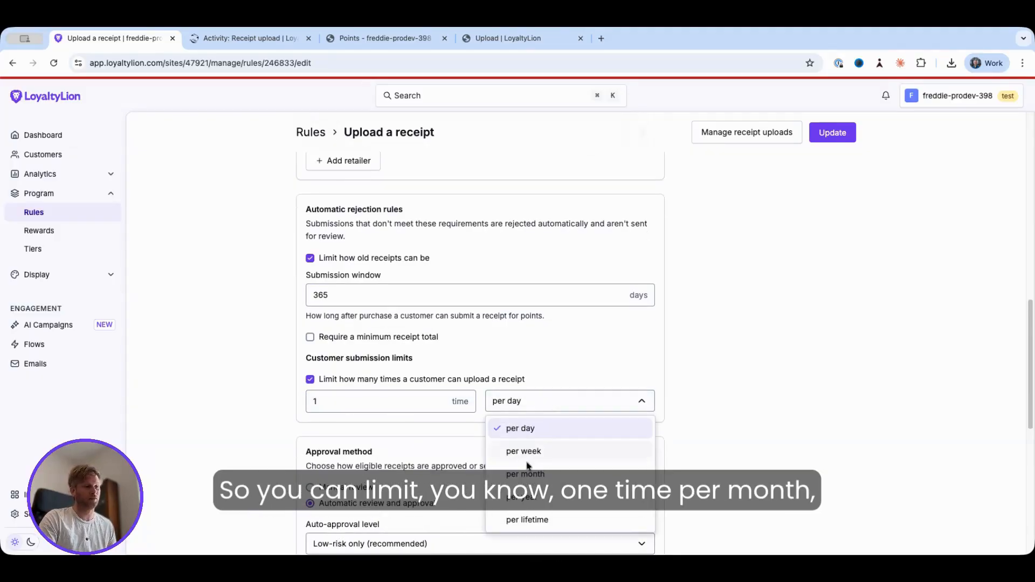
{"action": "left_click", "coordinate": [527, 467]}
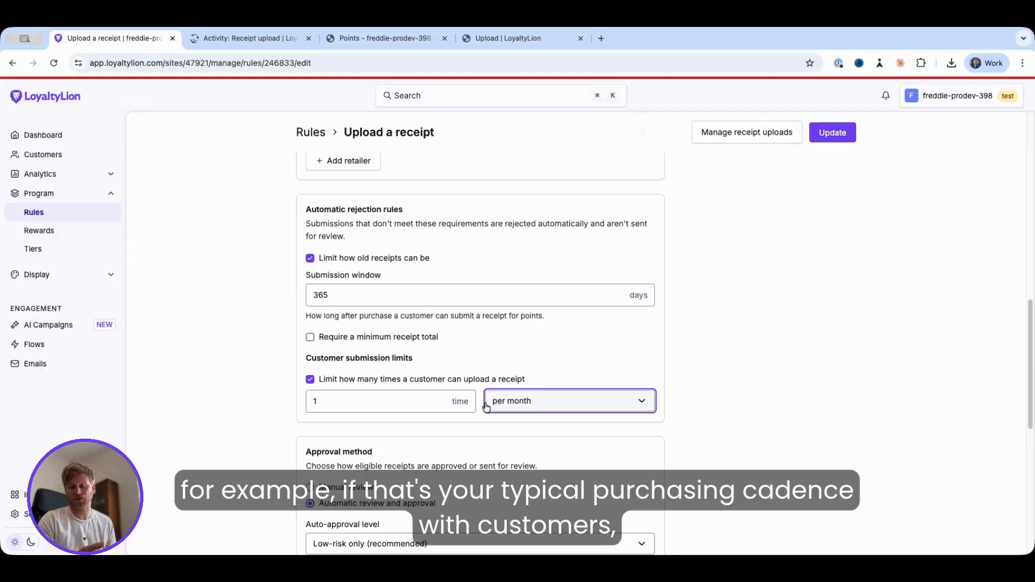
Review the period options for the customer upload limit and turn that limit off
{"action": "left_click", "coordinate": [537, 401]}
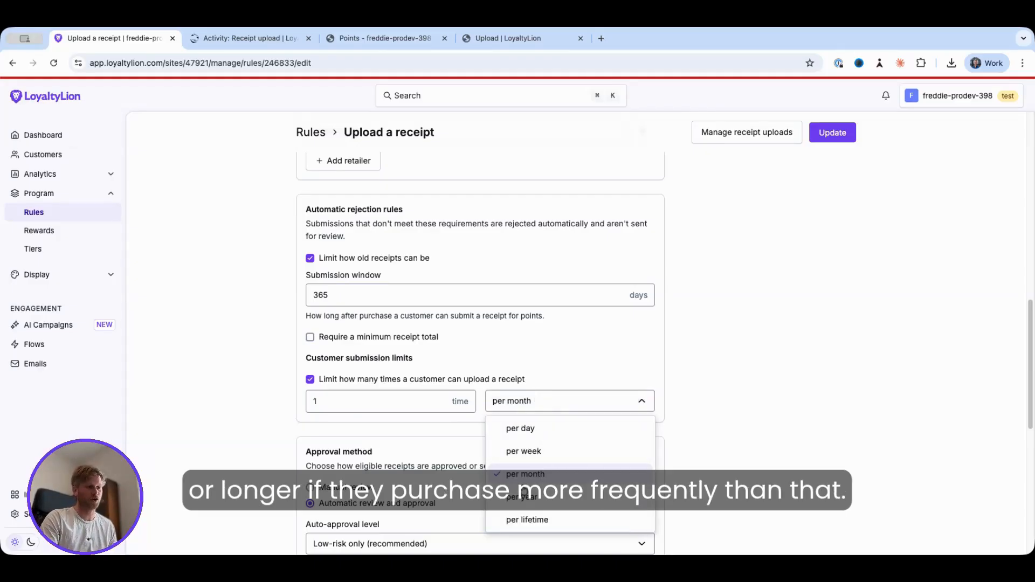
{"action": "left_click", "coordinate": [532, 401]}
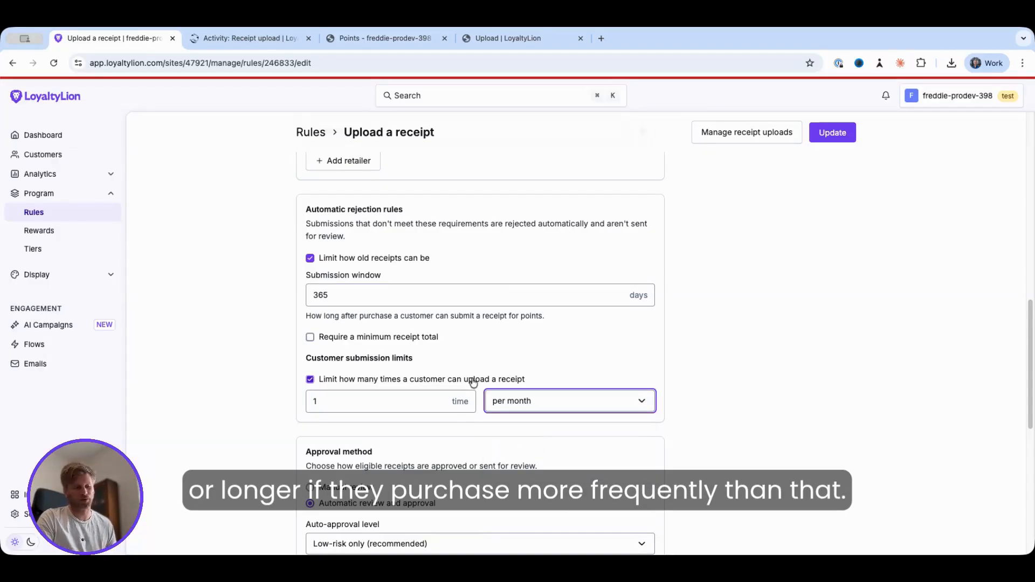
{"action": "left_click", "coordinate": [372, 384]}
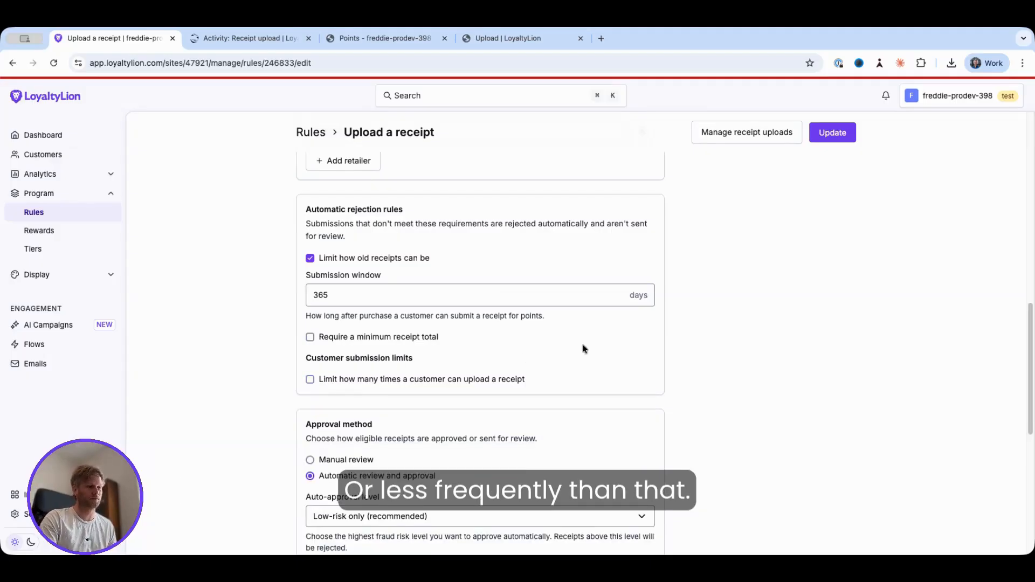
Switch the approval method to Manual review and back to Automatic review and approval
{"action": "scroll", "coordinate": [440, 383], "scroll_direction": "down", "scroll_amount": 3}
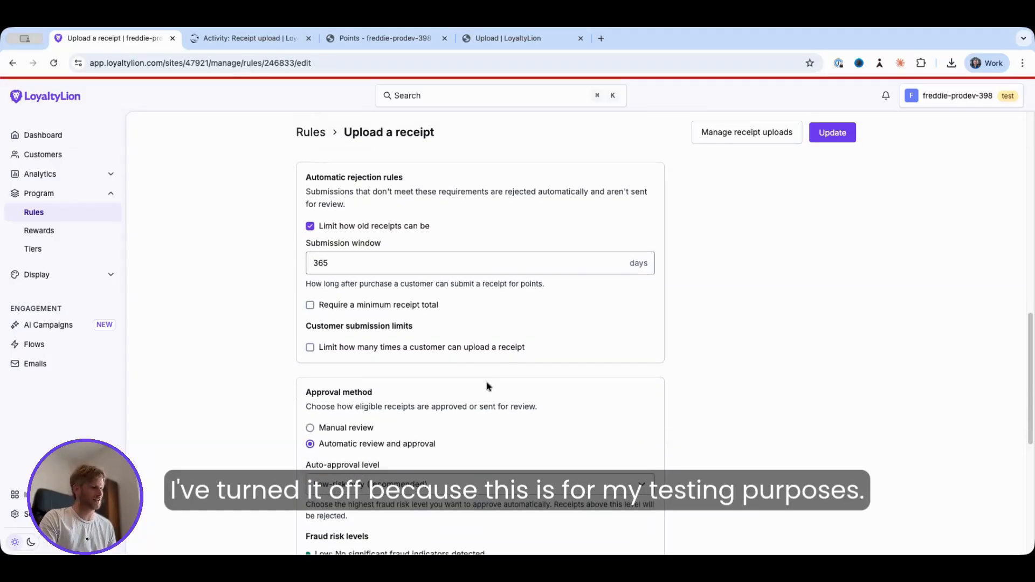
{"action": "scroll", "coordinate": [489, 388], "scroll_direction": "down", "scroll_amount": 3}
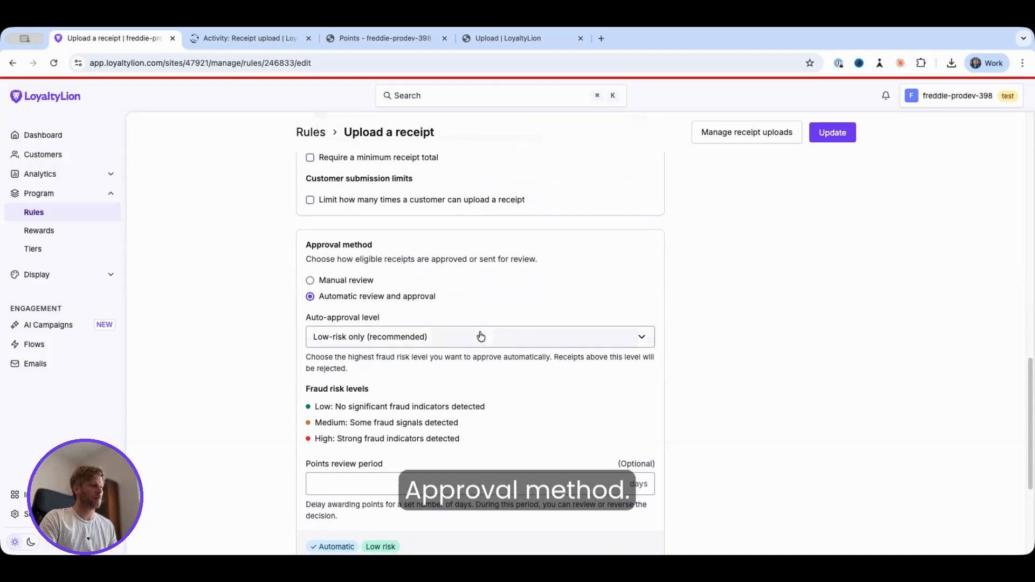
{"action": "left_click", "coordinate": [348, 281]}
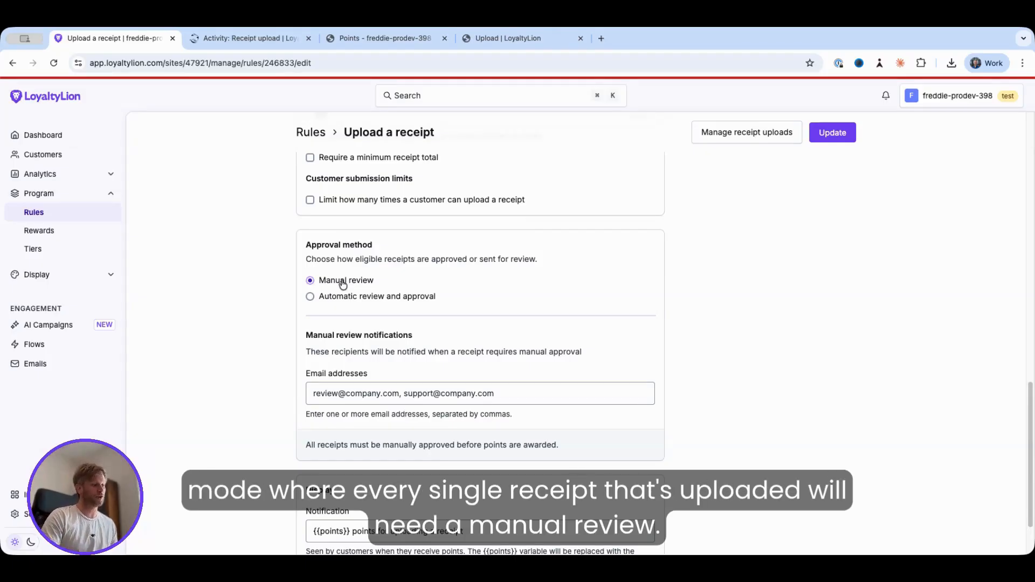
{"action": "left_click", "coordinate": [361, 298]}
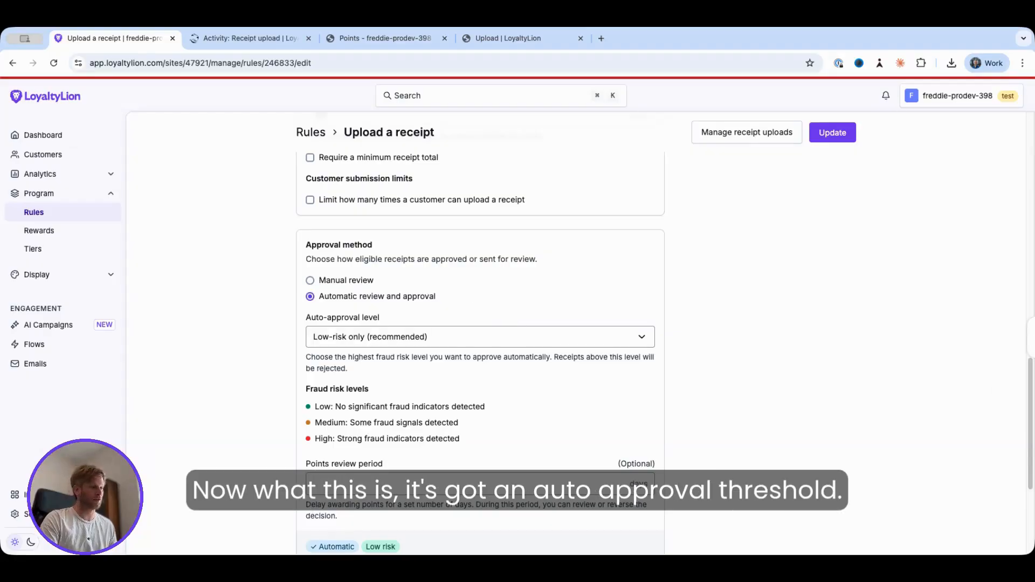
Review the available auto-approval levels, keeping Low-risk only (recommended) selected
{"action": "left_click", "coordinate": [435, 335]}
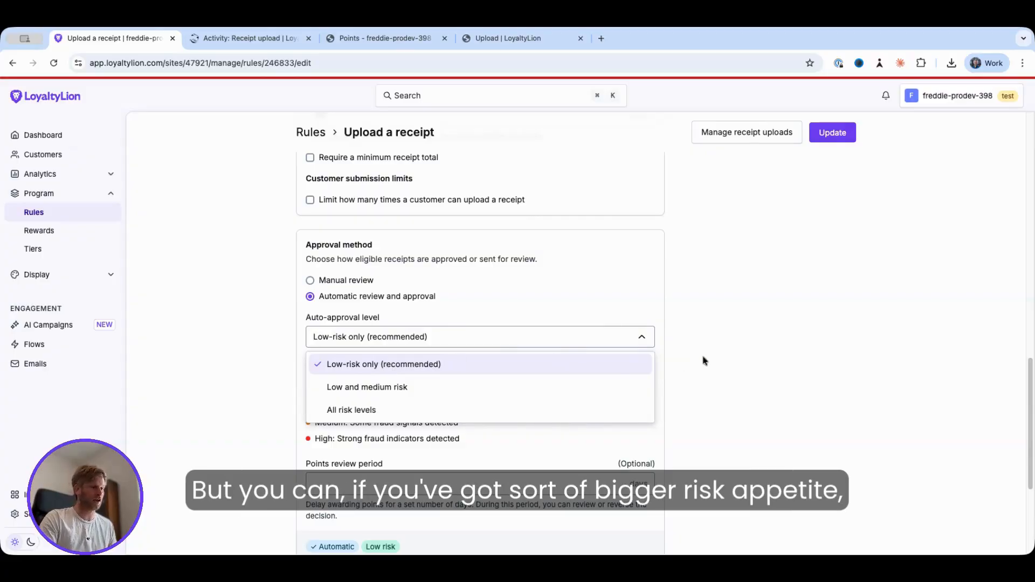
{"action": "left_click", "coordinate": [425, 357]}
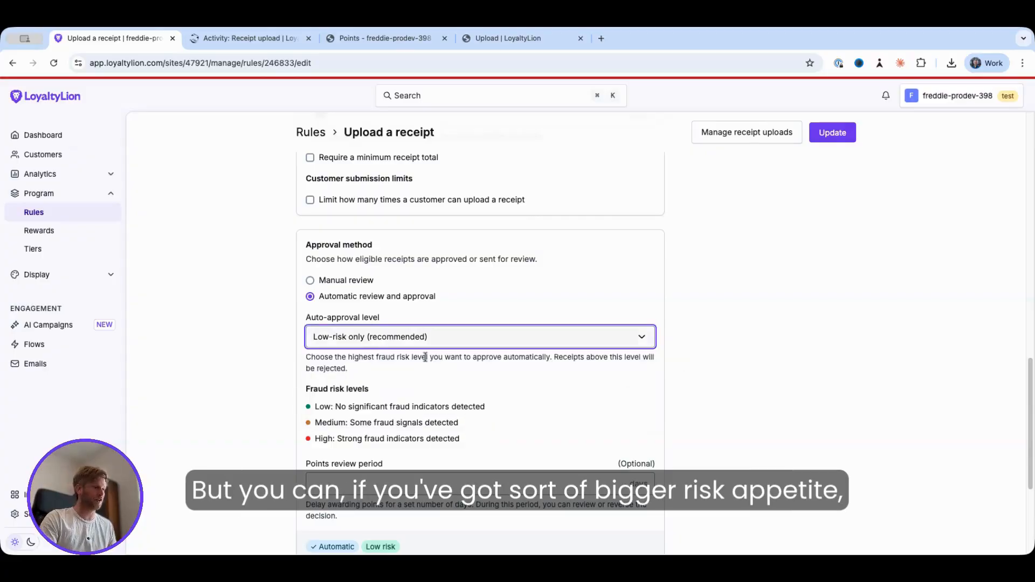
{"action": "left_click", "coordinate": [407, 339]}
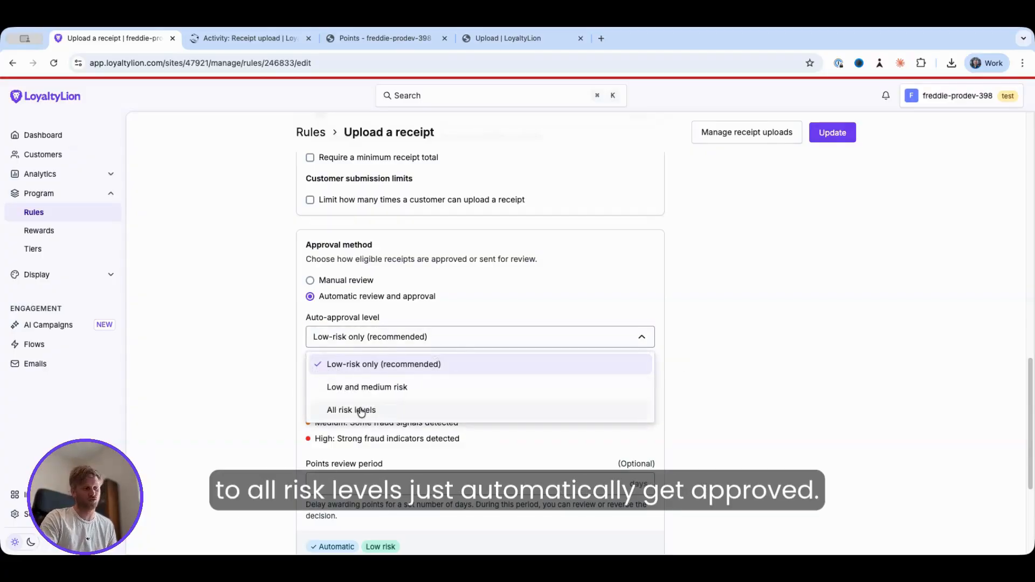
{"action": "left_click", "coordinate": [682, 388]}
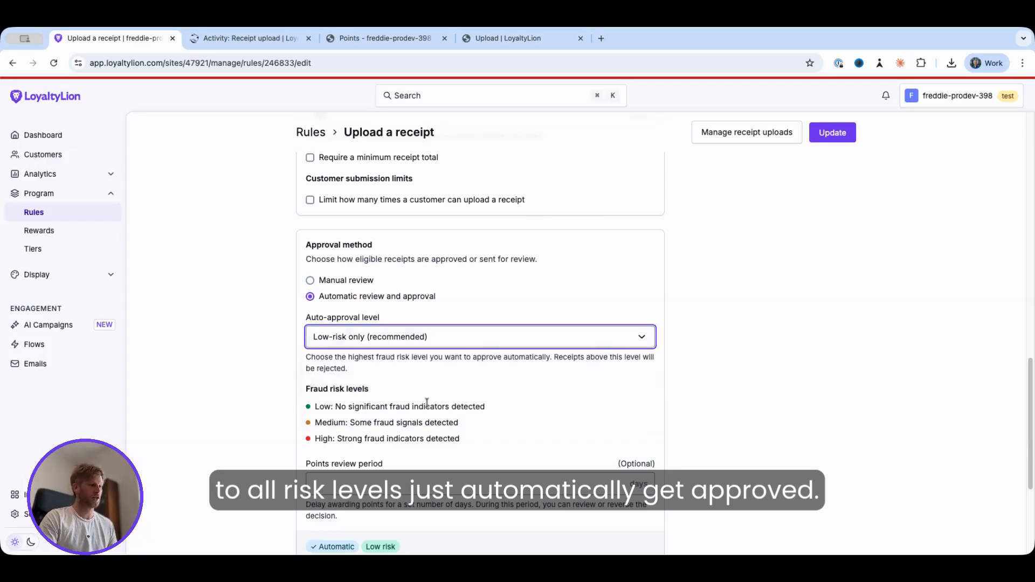
Examine the fraud risk levels, the optional points review period and the customer notification text of the receipt rule
{"action": "scroll", "coordinate": [427, 405], "scroll_direction": "down", "scroll_amount": 1}
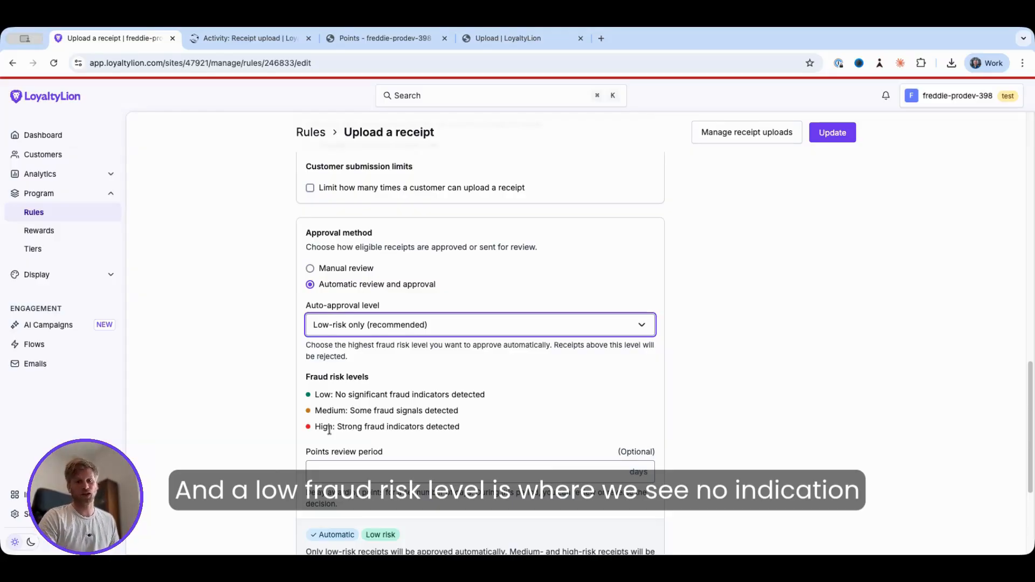
{"action": "scroll", "coordinate": [574, 389], "scroll_direction": "down", "scroll_amount": 1}
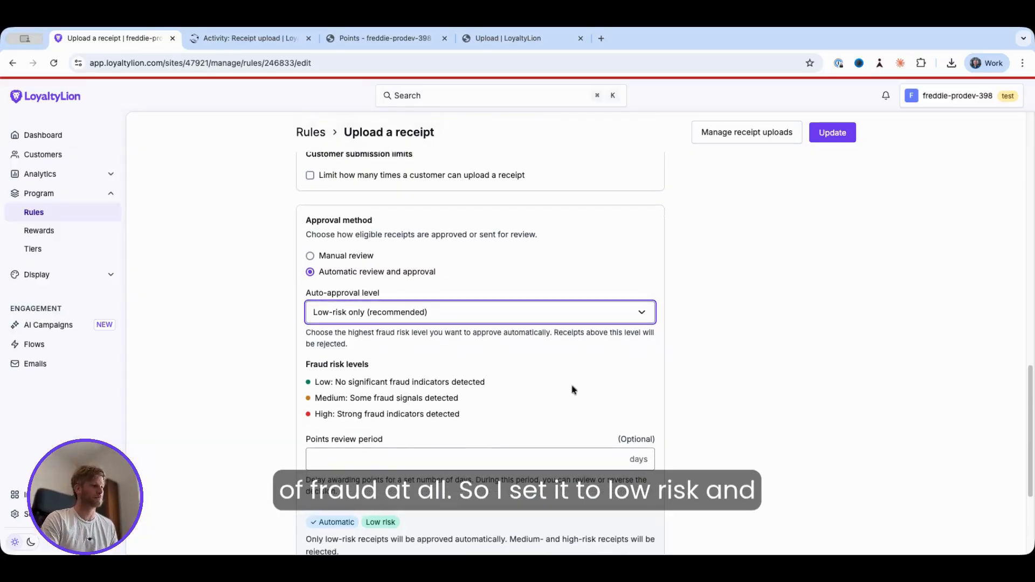
{"action": "scroll", "coordinate": [525, 398], "scroll_direction": "down", "scroll_amount": 2}
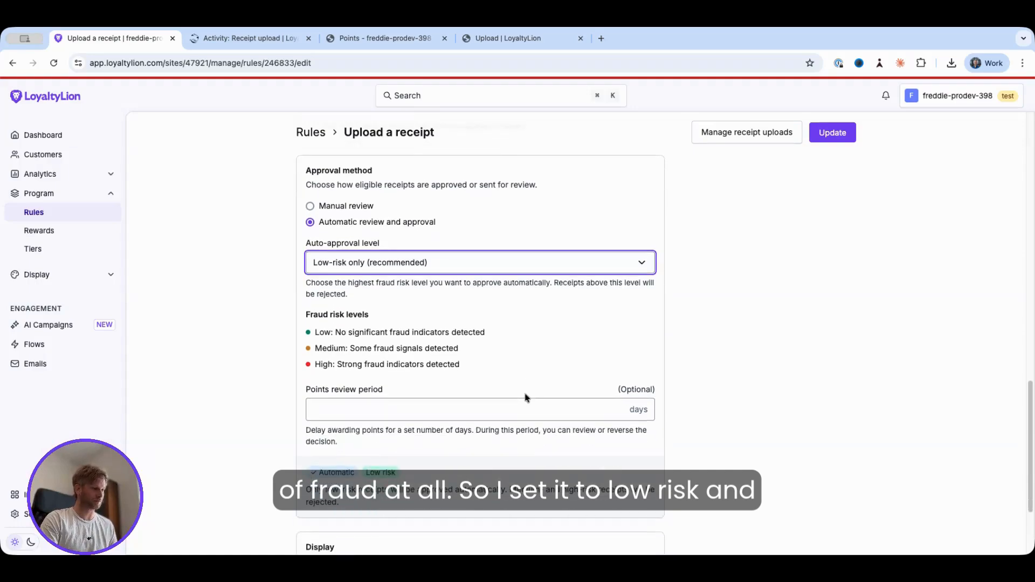
{"action": "scroll", "coordinate": [526, 398], "scroll_direction": "down", "scroll_amount": 1}
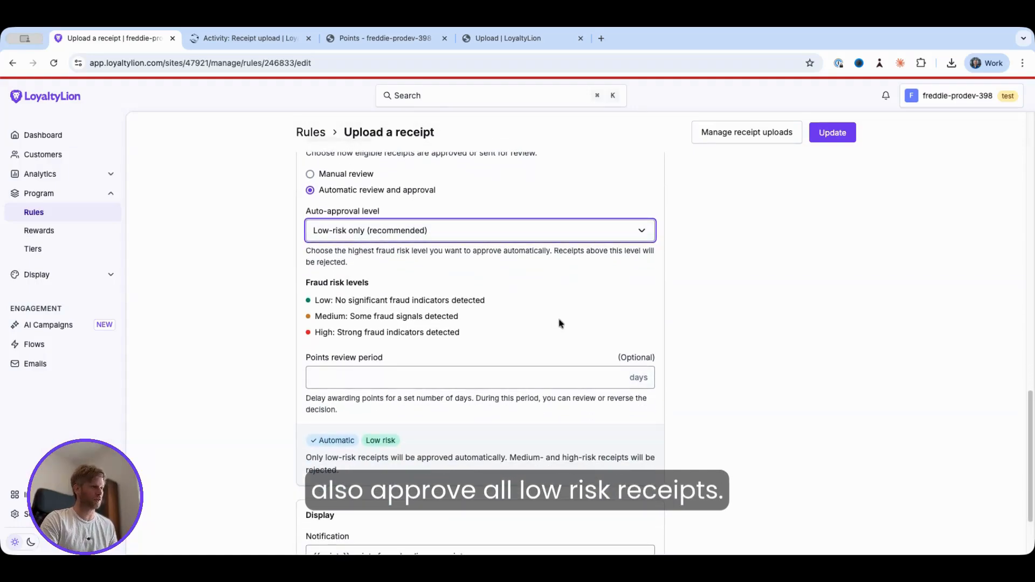
{"action": "scroll", "coordinate": [578, 337], "scroll_direction": "down", "scroll_amount": 2}
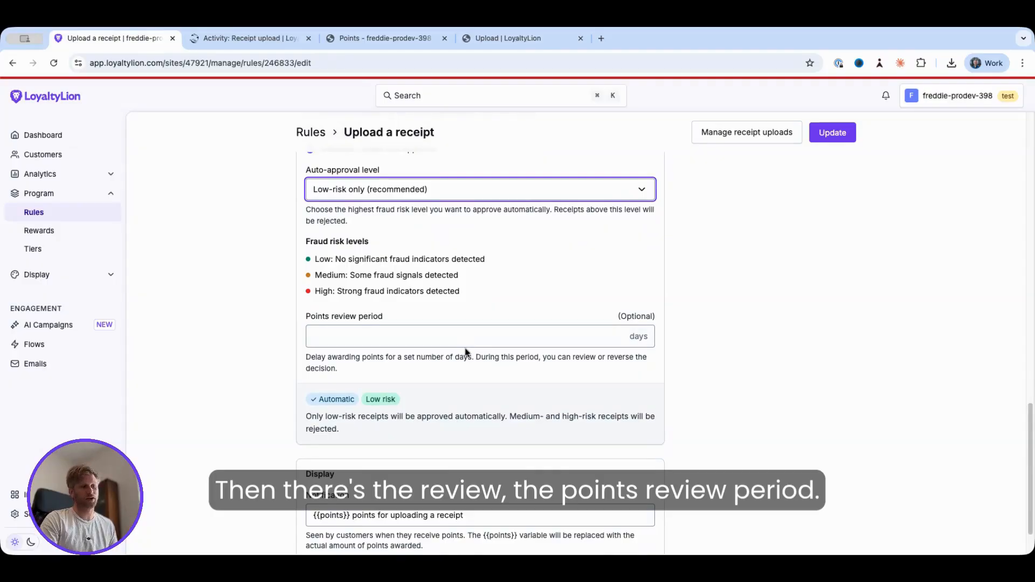
{"action": "scroll", "coordinate": [467, 353], "scroll_direction": "down", "scroll_amount": 1}
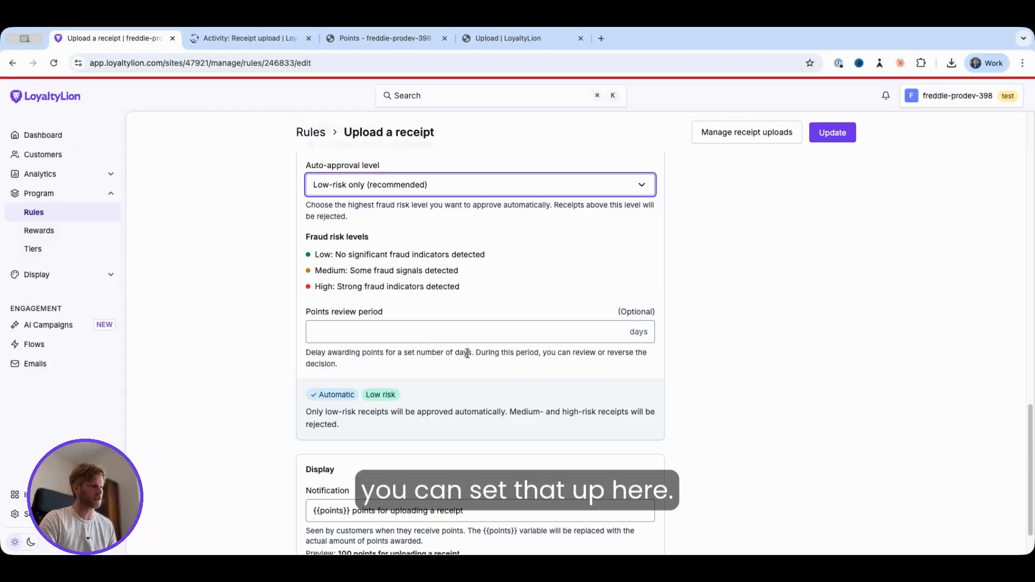
{"action": "scroll", "coordinate": [496, 357], "scroll_direction": "down", "scroll_amount": 2}
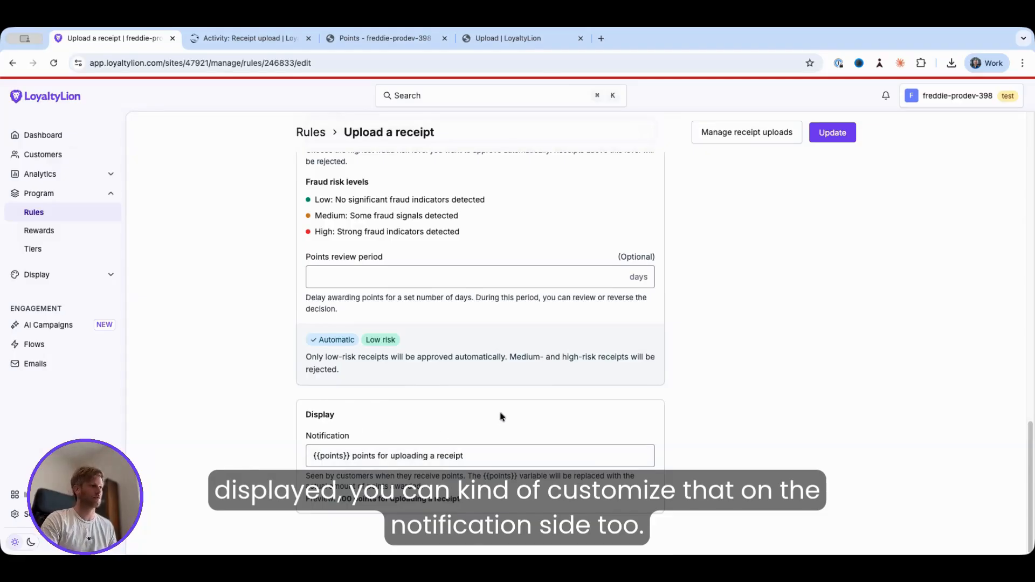
Open the receipt upload page customization from the display settings for store components
{"action": "scroll", "coordinate": [500, 416], "scroll_direction": "up", "scroll_amount": 5}
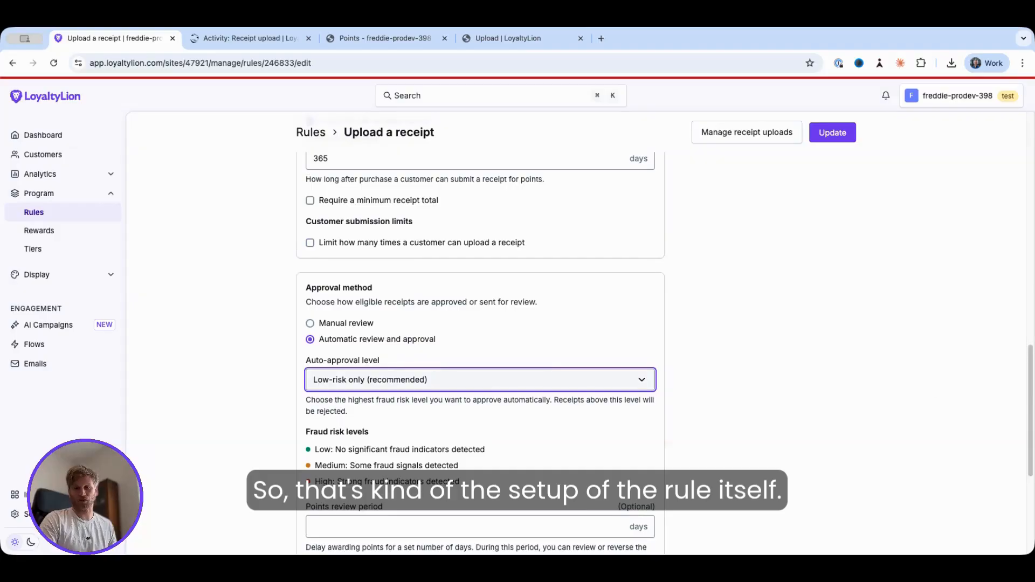
{"action": "scroll", "coordinate": [460, 310], "scroll_direction": "up", "scroll_amount": 2}
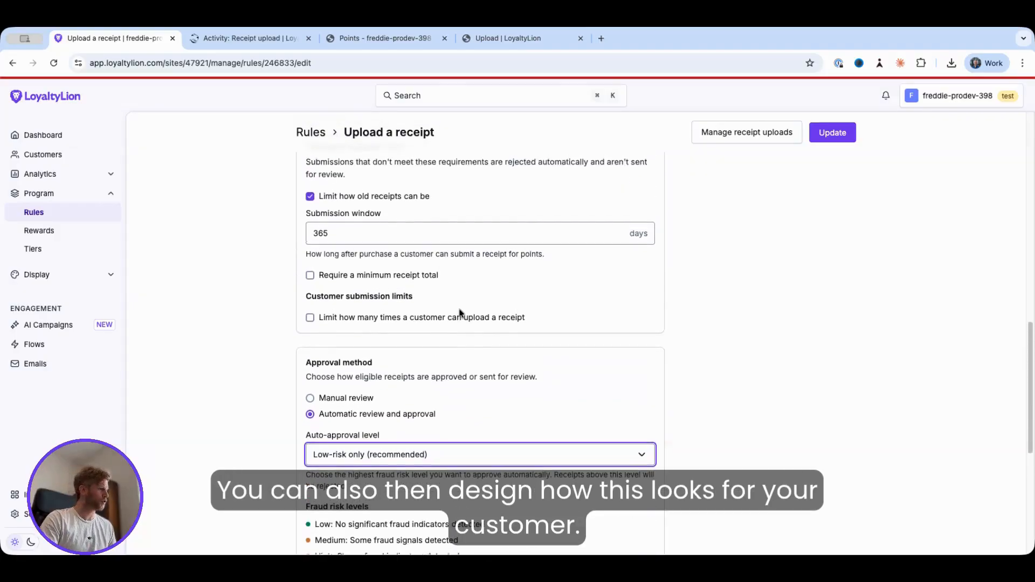
{"action": "scroll", "coordinate": [460, 311], "scroll_direction": "up", "scroll_amount": 10}
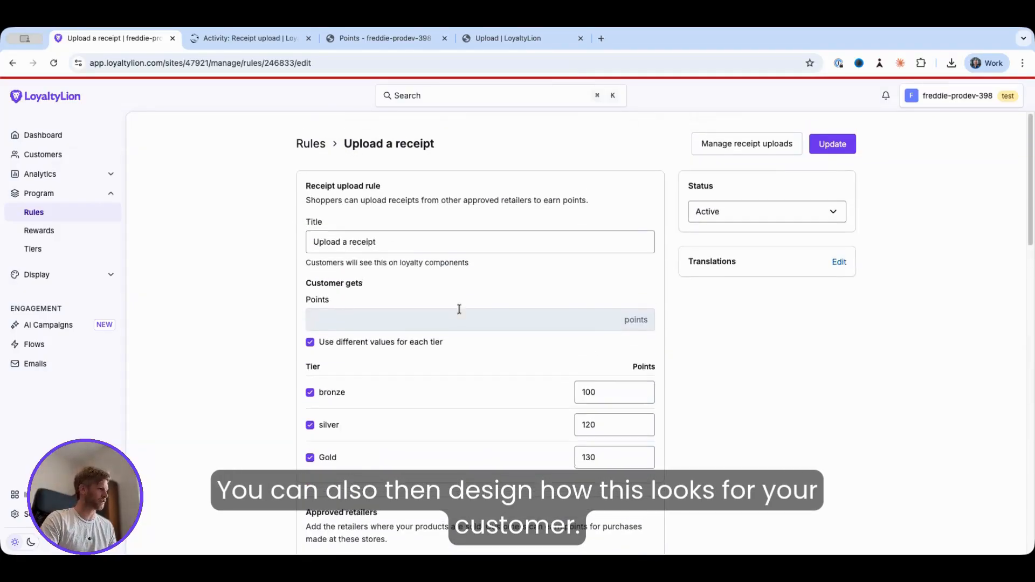
{"action": "left_click", "coordinate": [112, 276]}
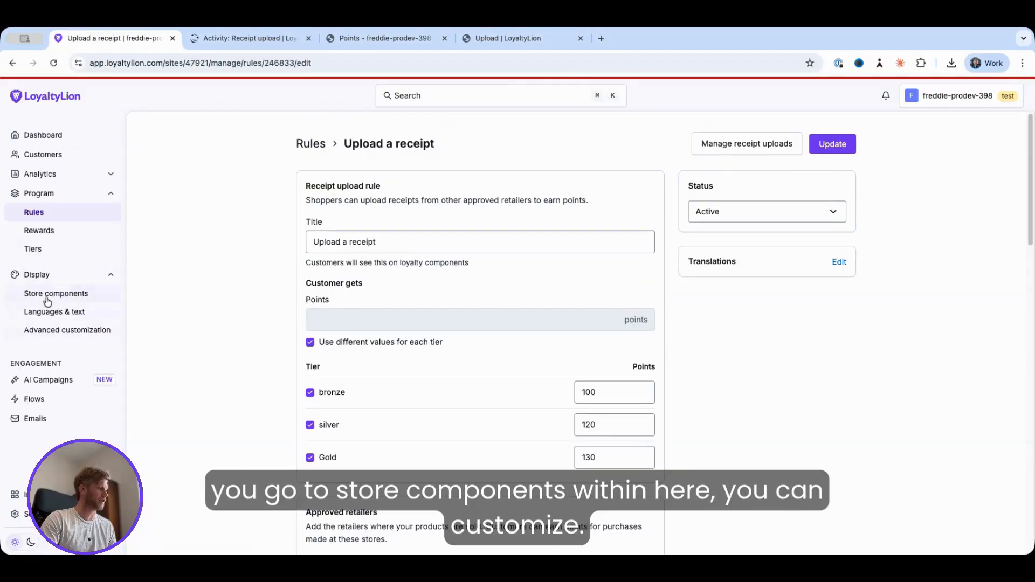
{"action": "left_click", "coordinate": [73, 291]}
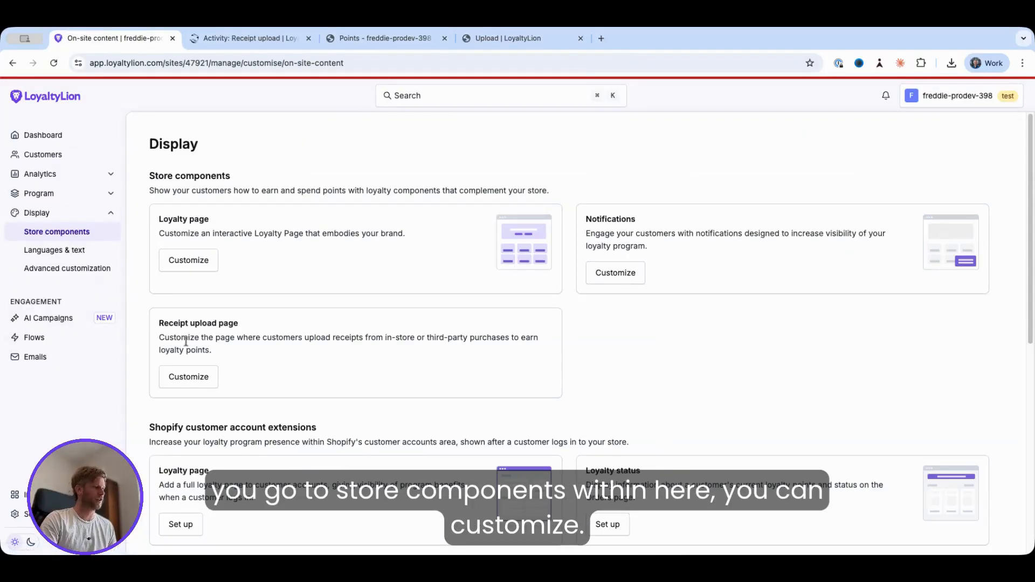
{"action": "left_click", "coordinate": [185, 378]}
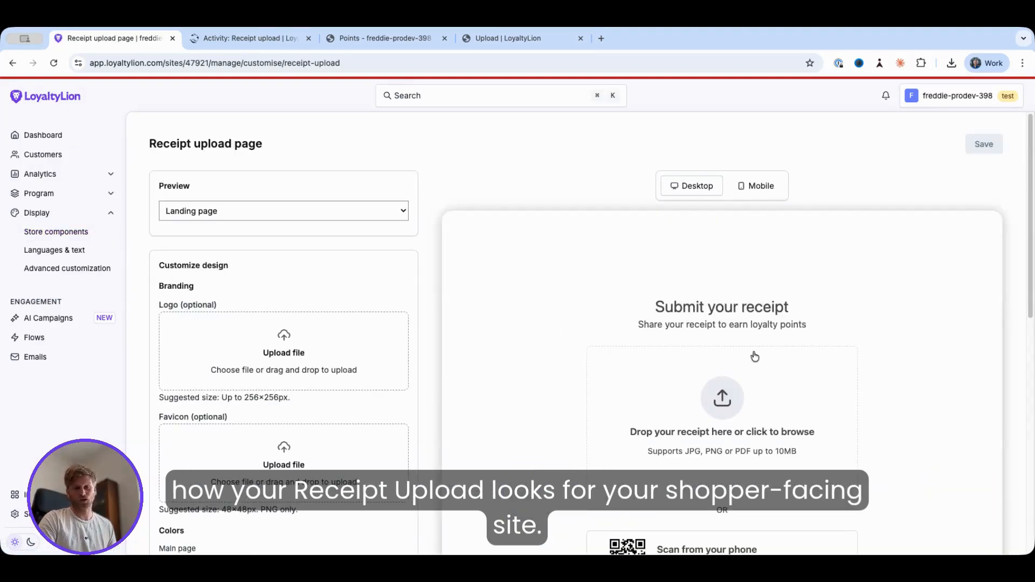
Keep the preview on Landing page and add the downloaded purple lion image as the brand logo
{"action": "left_click", "coordinate": [287, 213]}
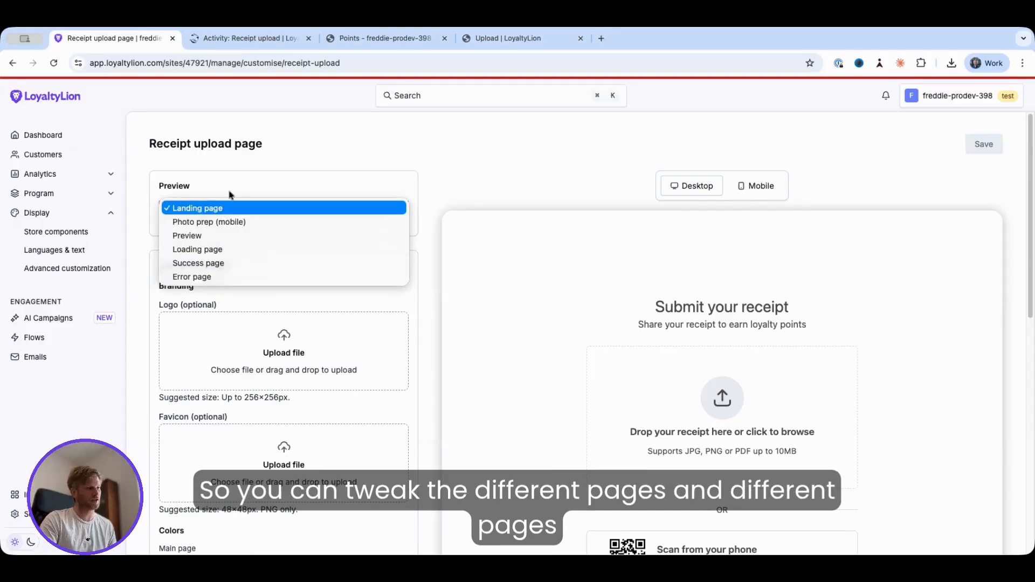
{"action": "left_click", "coordinate": [233, 207]}
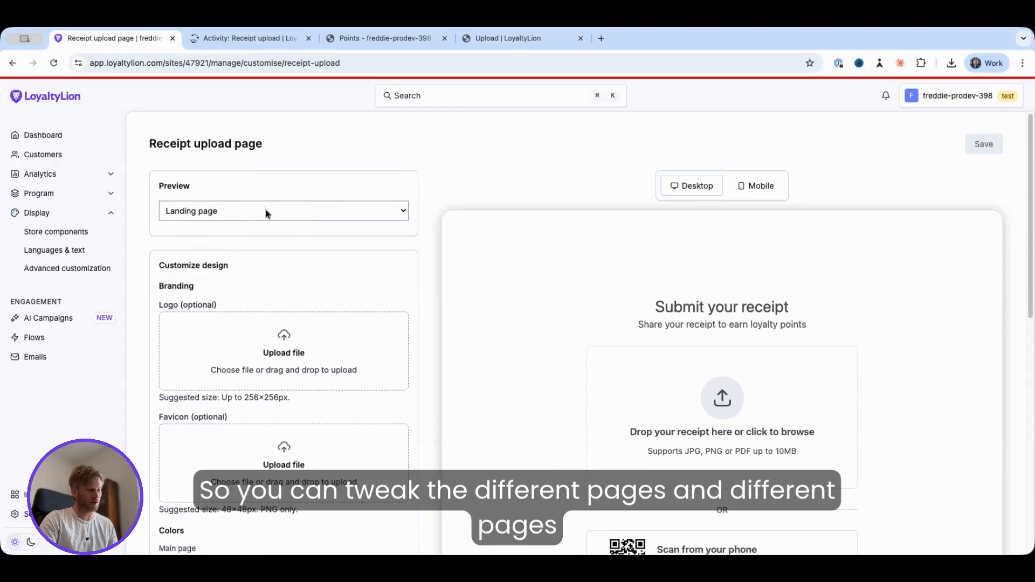
{"action": "scroll", "coordinate": [363, 264], "scroll_direction": "down", "scroll_amount": 2}
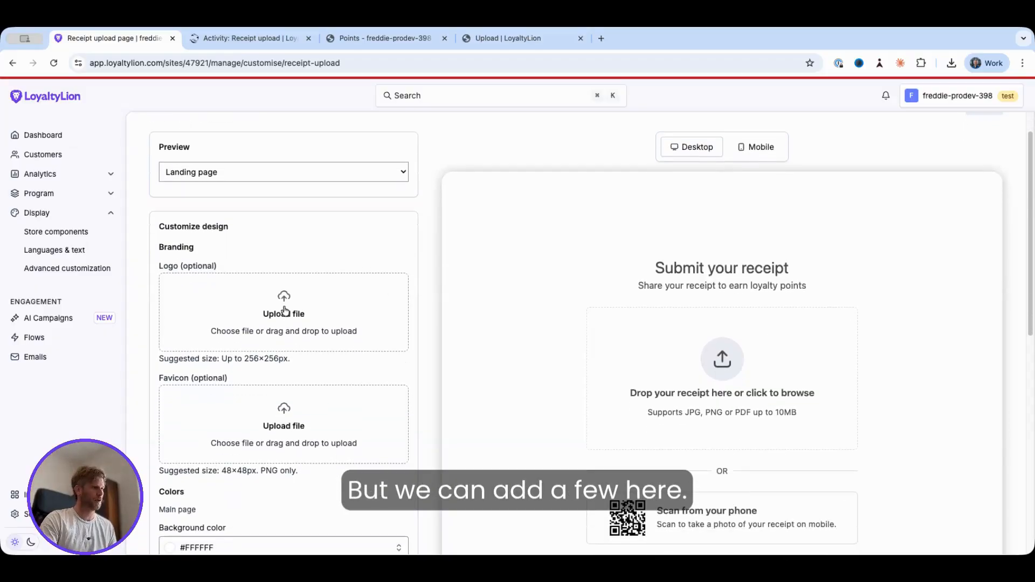
{"action": "left_click_drag", "start_coordinate": [955, 64], "coordinate": [291, 306]}
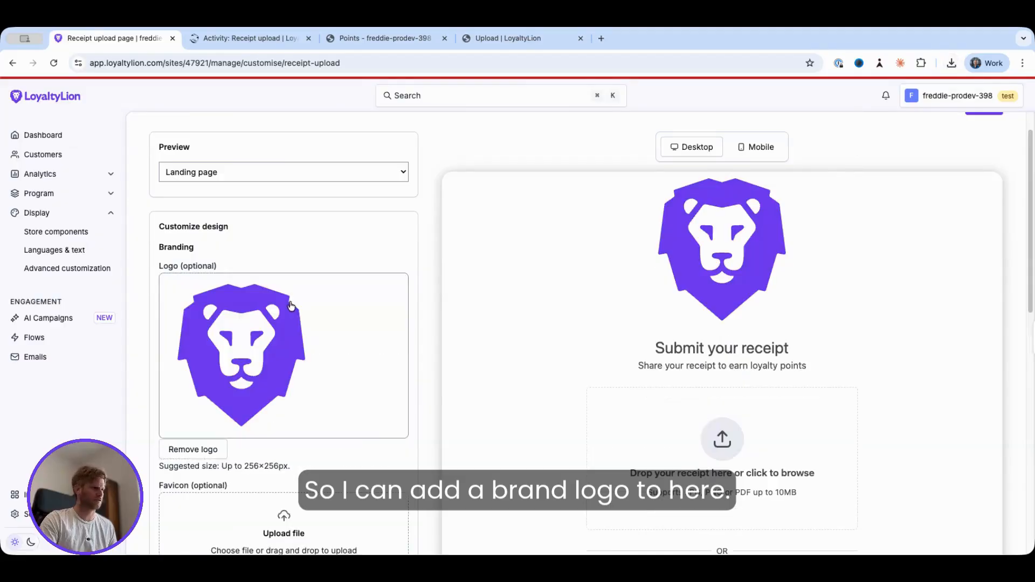
Add the downloaded small purple lion image as the receipt upload page's favicon
{"action": "scroll", "coordinate": [432, 219], "scroll_direction": "down", "scroll_amount": 5}
{"action": "scroll", "coordinate": [358, 307], "scroll_direction": "down", "scroll_amount": 7}
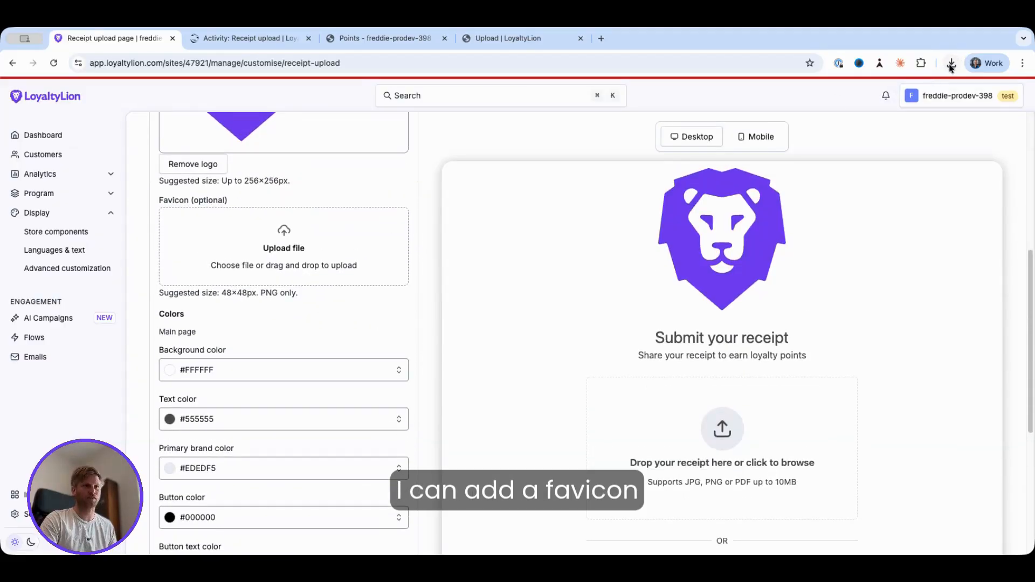
{"action": "left_click_drag", "start_coordinate": [860, 119], "coordinate": [286, 251]}
Set the main page text color to the Primary theme color
{"action": "scroll", "coordinate": [363, 289], "scroll_direction": "down", "scroll_amount": 5}
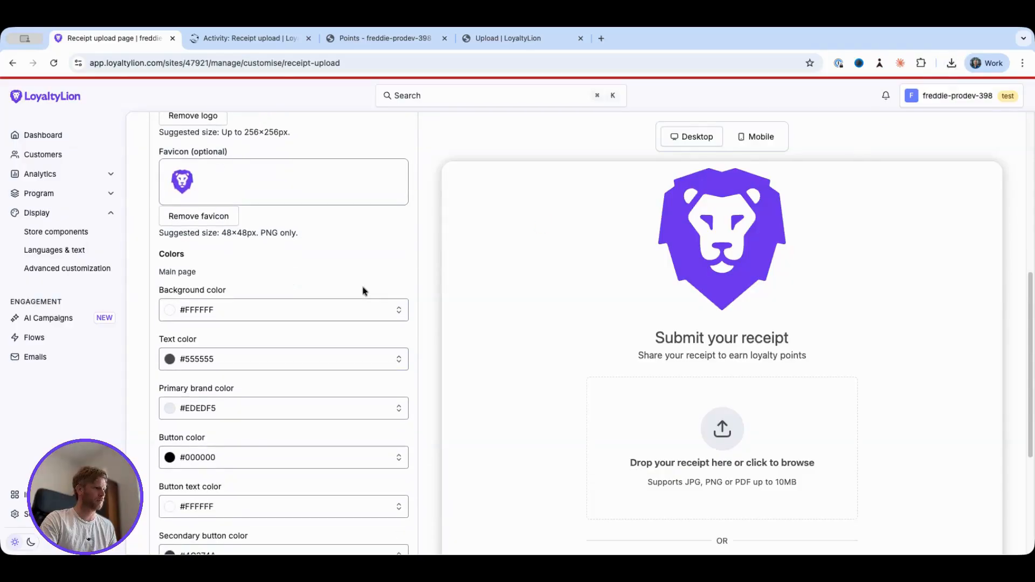
{"action": "left_click", "coordinate": [372, 279]}
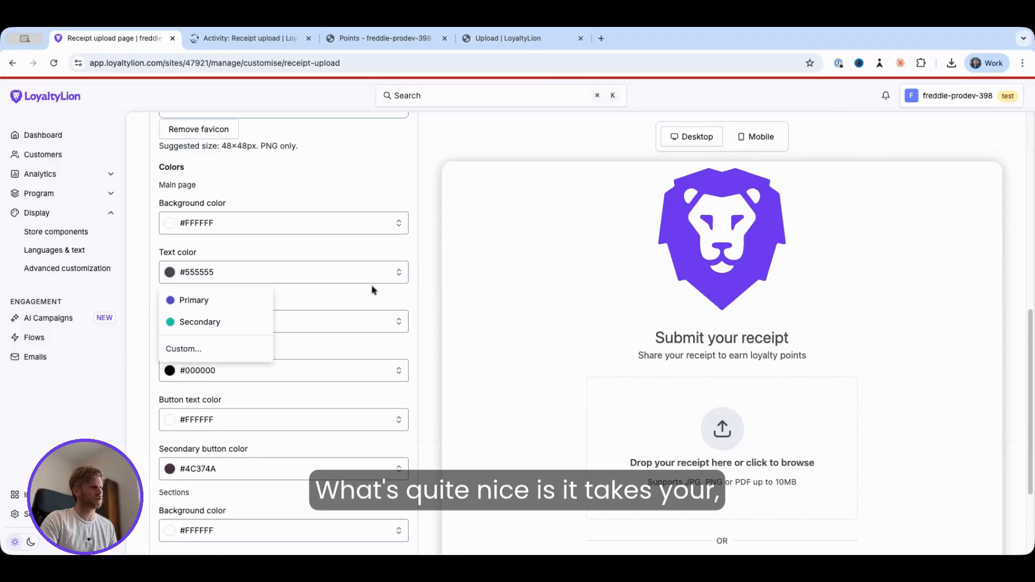
{"action": "left_click", "coordinate": [225, 306]}
{"action": "left_click", "coordinate": [336, 264]}
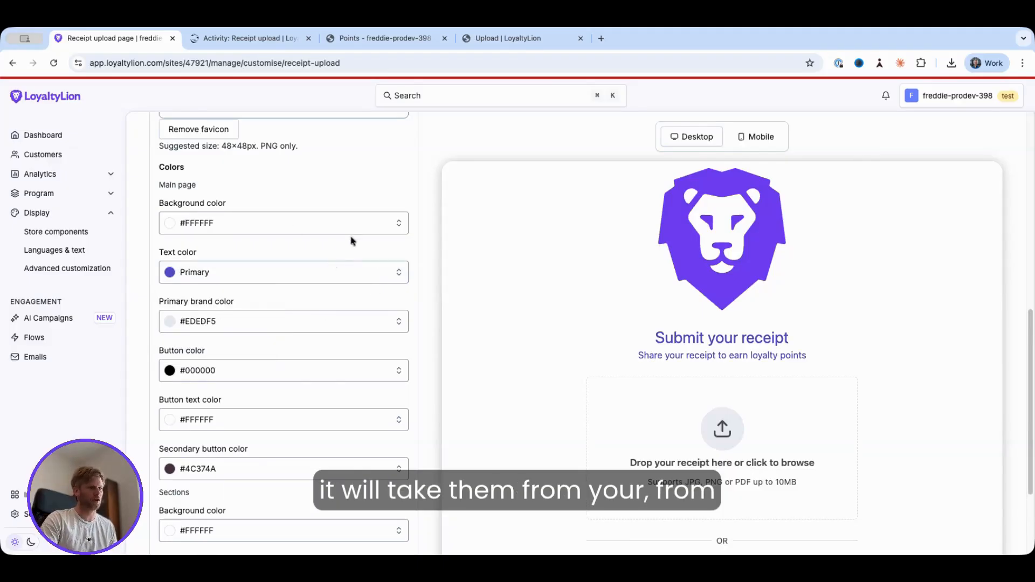
Set the main page button color to the Secondary theme color
{"action": "scroll", "coordinate": [335, 332], "scroll_direction": "down", "scroll_amount": 2}
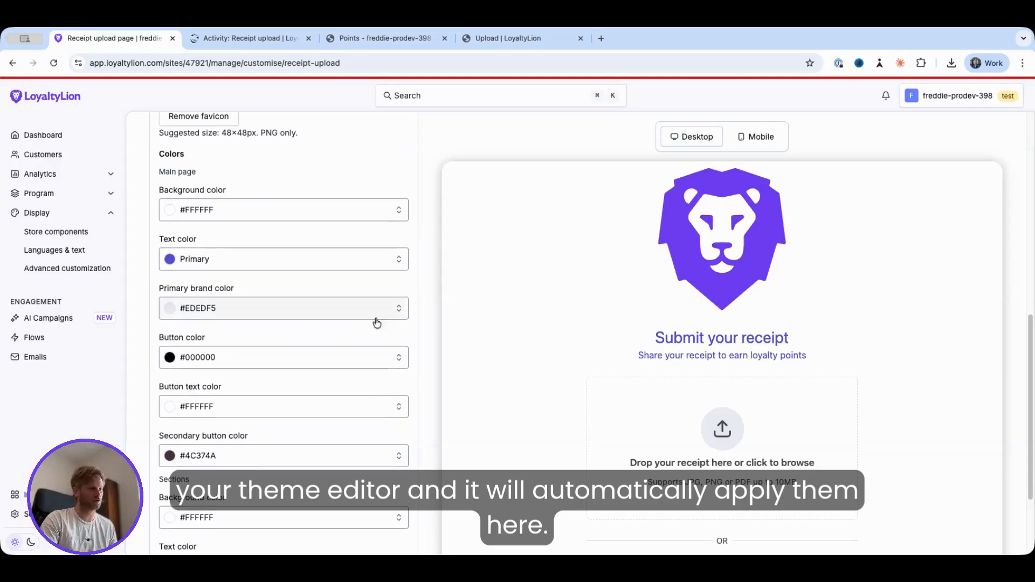
{"action": "scroll", "coordinate": [357, 334], "scroll_direction": "down", "scroll_amount": 1}
{"action": "left_click", "coordinate": [335, 329]}
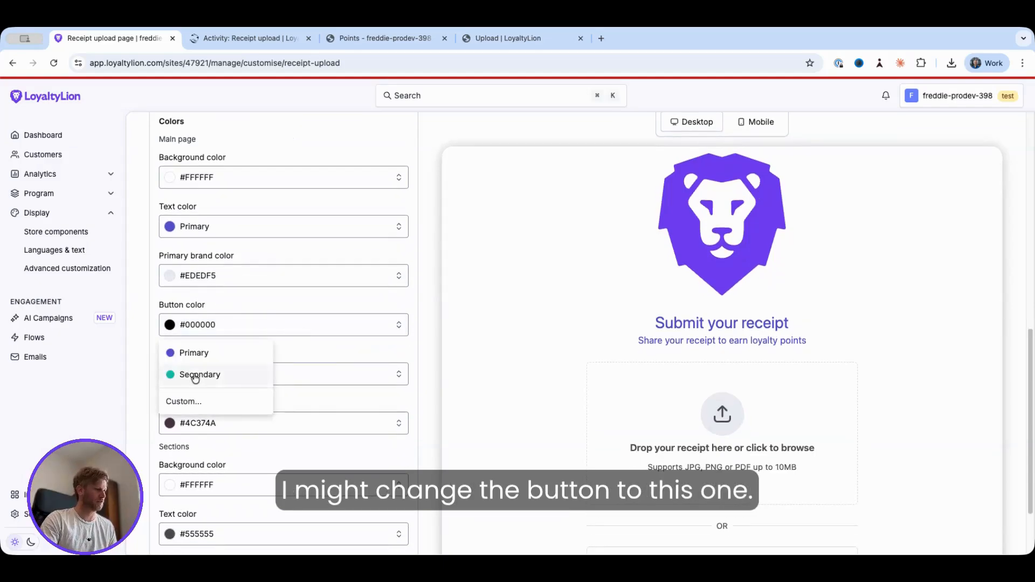
{"action": "left_click", "coordinate": [201, 375]}
{"action": "left_click", "coordinate": [333, 348]}
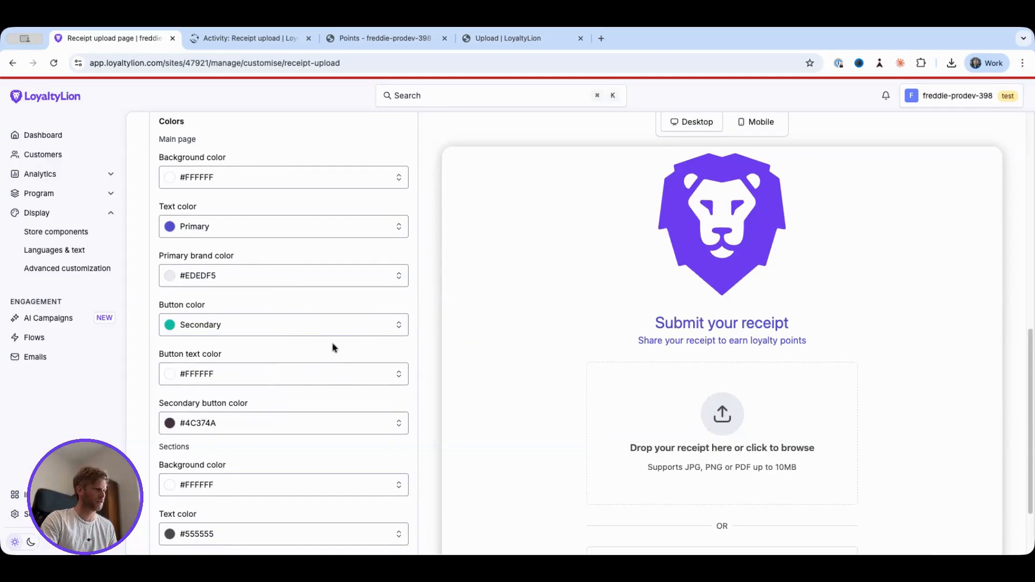
Set the Sections text color to the Primary theme color
{"action": "scroll", "coordinate": [334, 348], "scroll_direction": "down", "scroll_amount": 3}
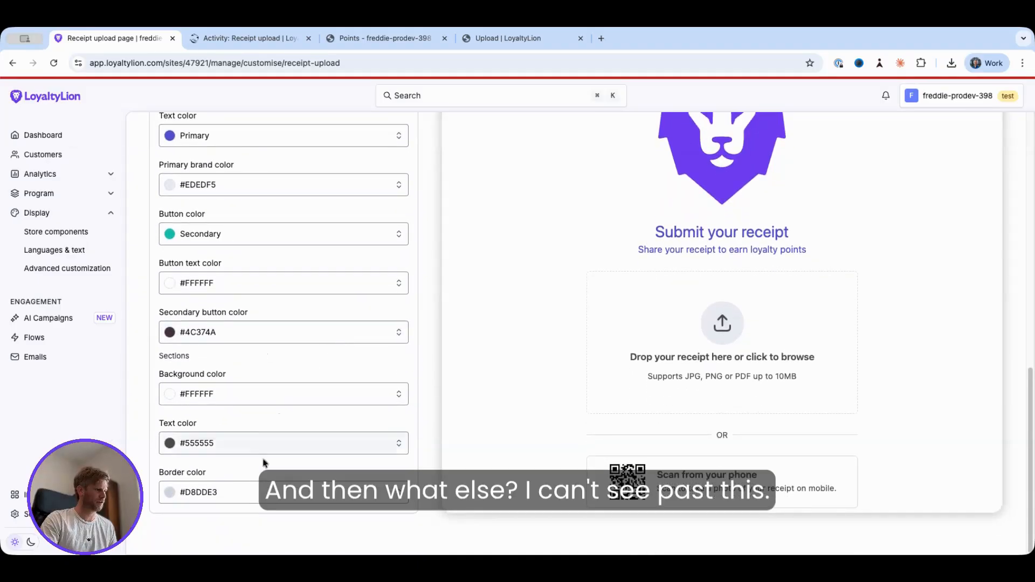
{"action": "left_click", "coordinate": [285, 443]}
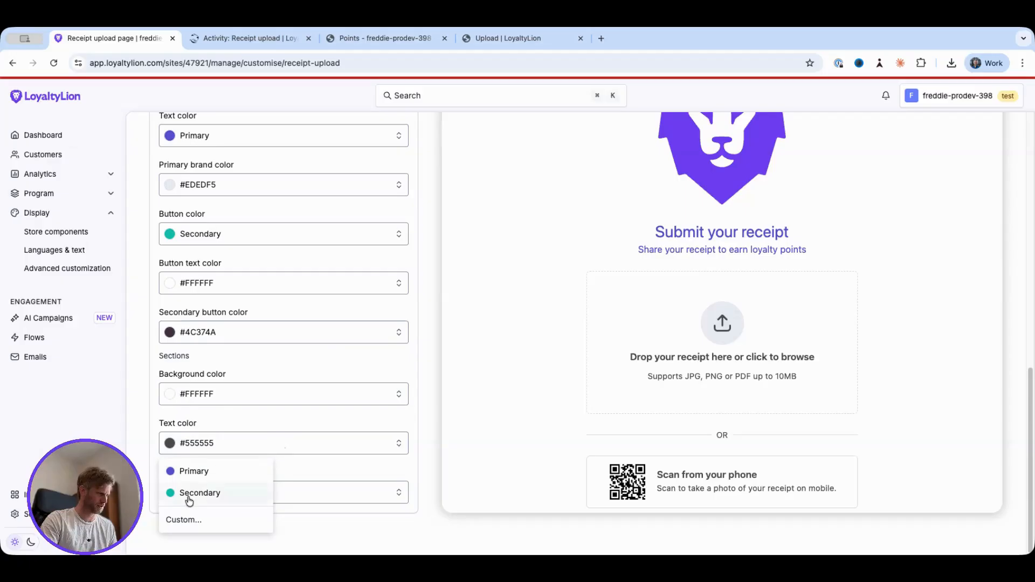
{"action": "left_click", "coordinate": [224, 471]}
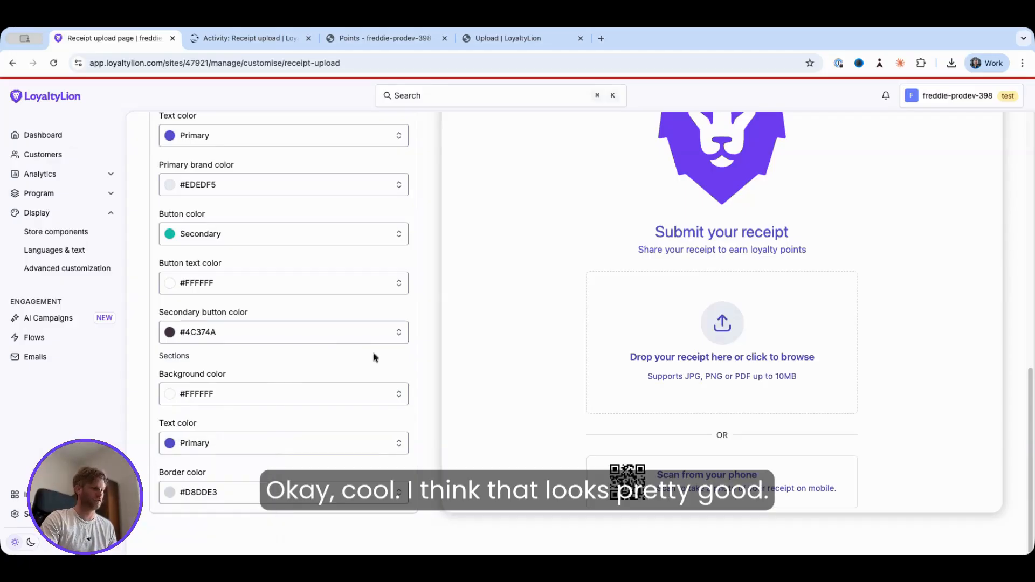
{"action": "scroll", "coordinate": [723, 372], "scroll_direction": "up", "scroll_amount": 5}
{"action": "scroll", "coordinate": [710, 356], "scroll_direction": "down", "scroll_amount": 5}
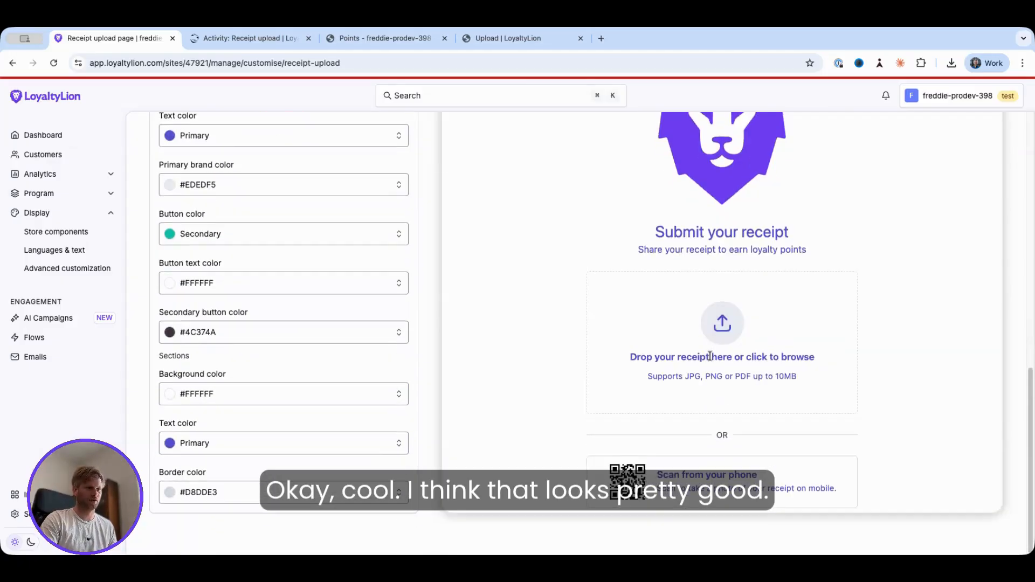
Switch the page preview to Preview and check the branding on the receipt review screen
{"action": "scroll", "coordinate": [397, 316], "scroll_direction": "up", "scroll_amount": 10}
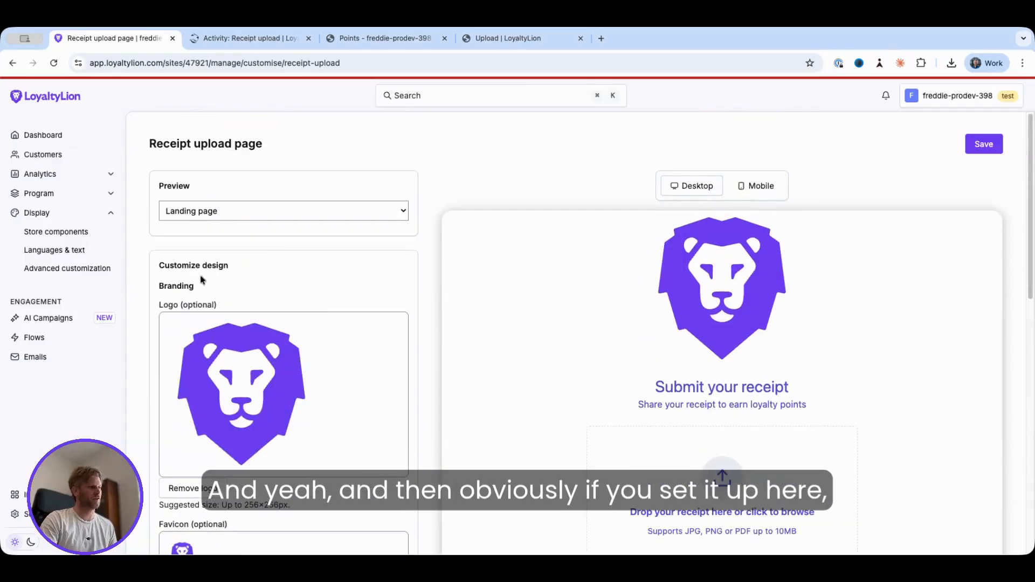
{"action": "left_click", "coordinate": [240, 219]}
{"action": "left_click", "coordinate": [184, 236]}
{"action": "scroll", "coordinate": [661, 347], "scroll_direction": "down", "scroll_amount": 2}
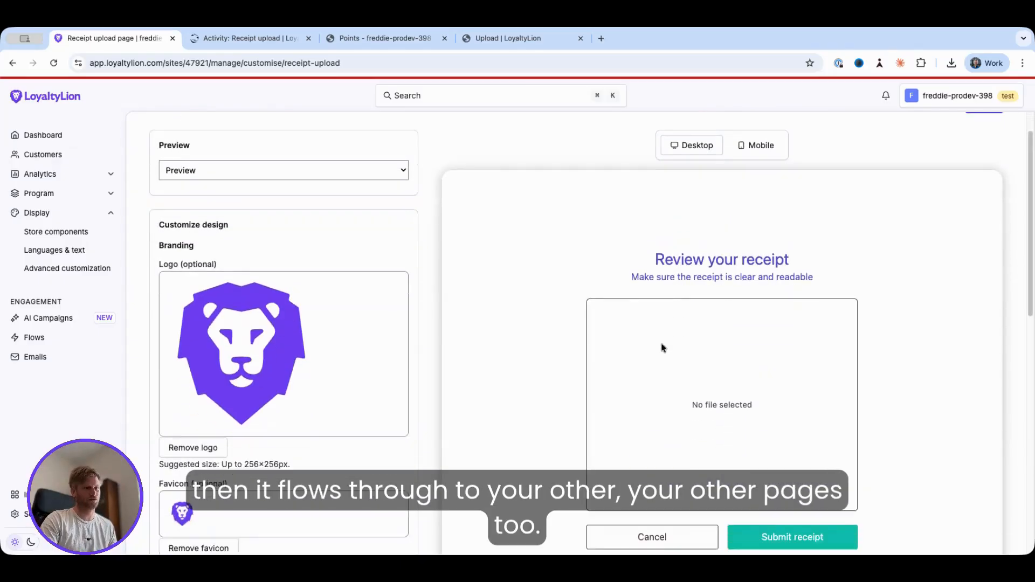
Preview the Photo prep (mobile) page and save the receipt upload page customization
{"action": "scroll", "coordinate": [661, 346], "scroll_direction": "up", "scroll_amount": 2}
{"action": "left_click", "coordinate": [241, 213]}
{"action": "left_click", "coordinate": [204, 194]}
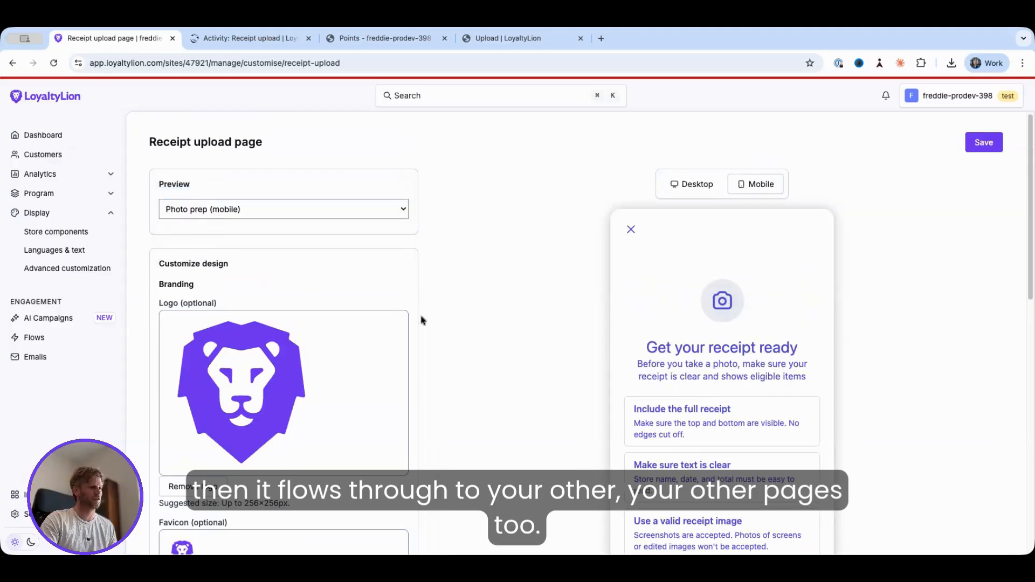
{"action": "scroll", "coordinate": [330, 327], "scroll_direction": "down", "scroll_amount": 6}
{"action": "scroll", "coordinate": [329, 327], "scroll_direction": "up", "scroll_amount": 4}
{"action": "scroll", "coordinate": [329, 327], "scroll_direction": "up", "scroll_amount": 3}
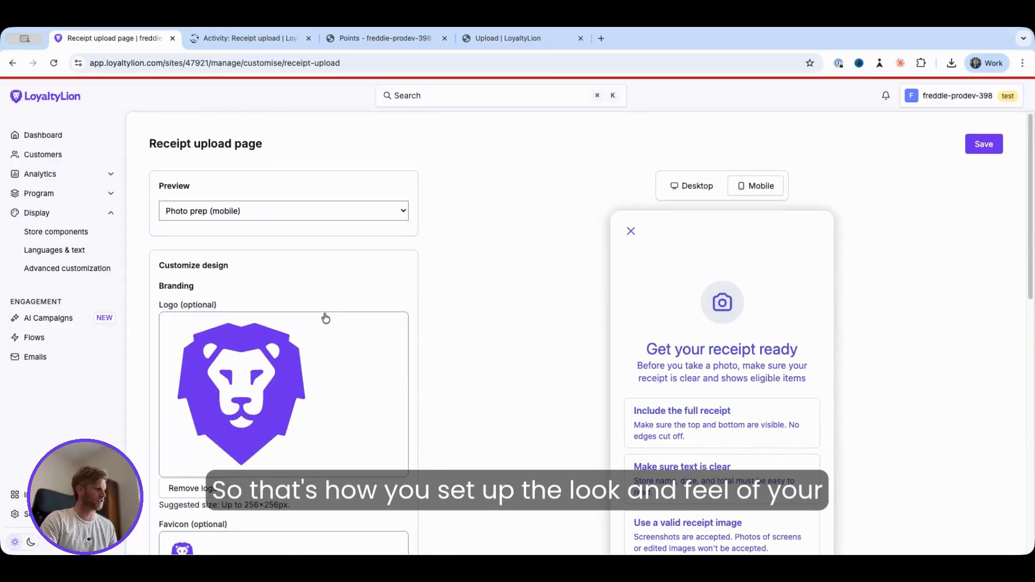
{"action": "left_click", "coordinate": [980, 144]}
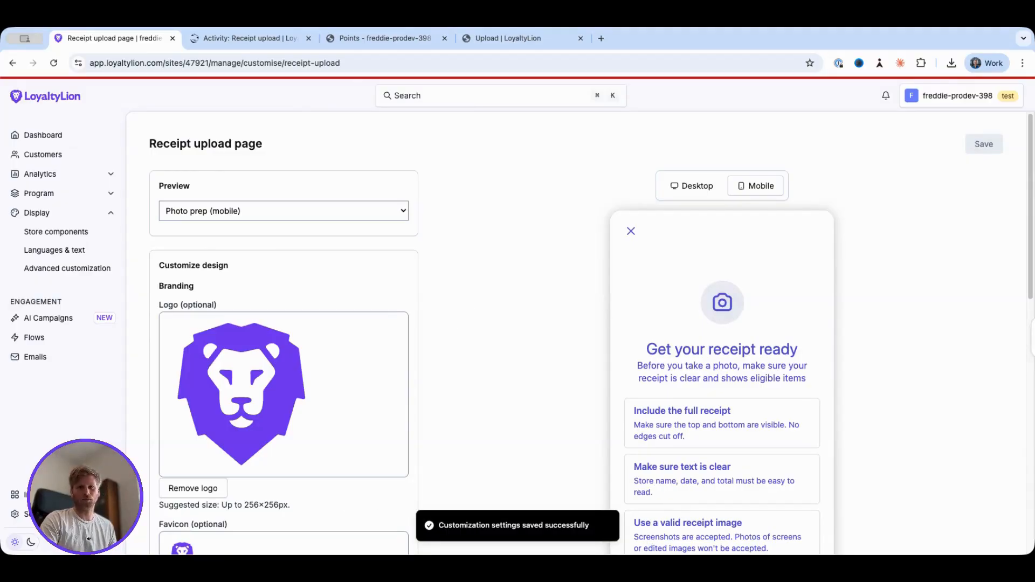
Switch to the customer account's Points page and examine the Upload a receipt rule under Ways to earn points
{"action": "left_click", "coordinate": [285, 39]}
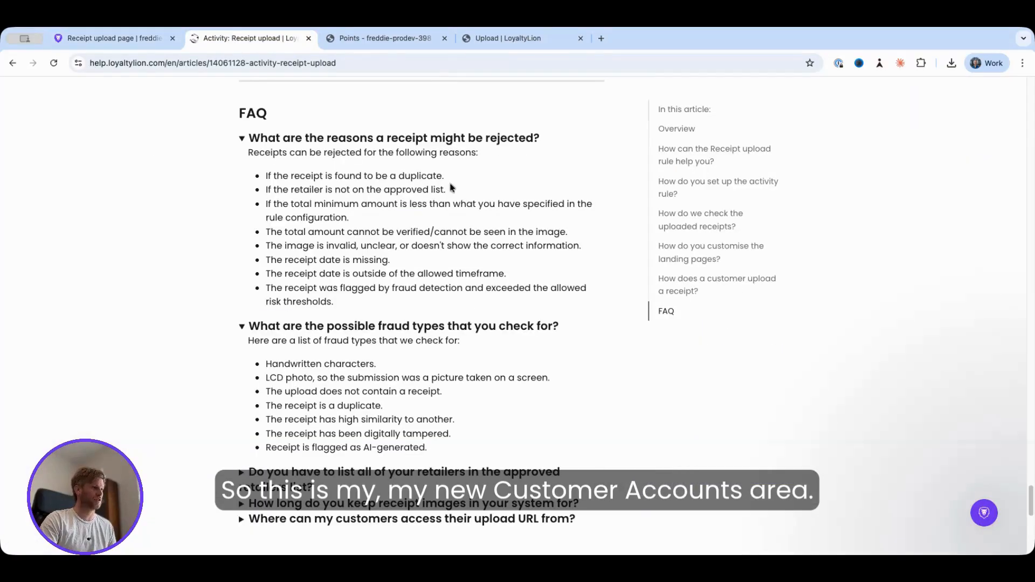
{"action": "left_click", "coordinate": [379, 39]}
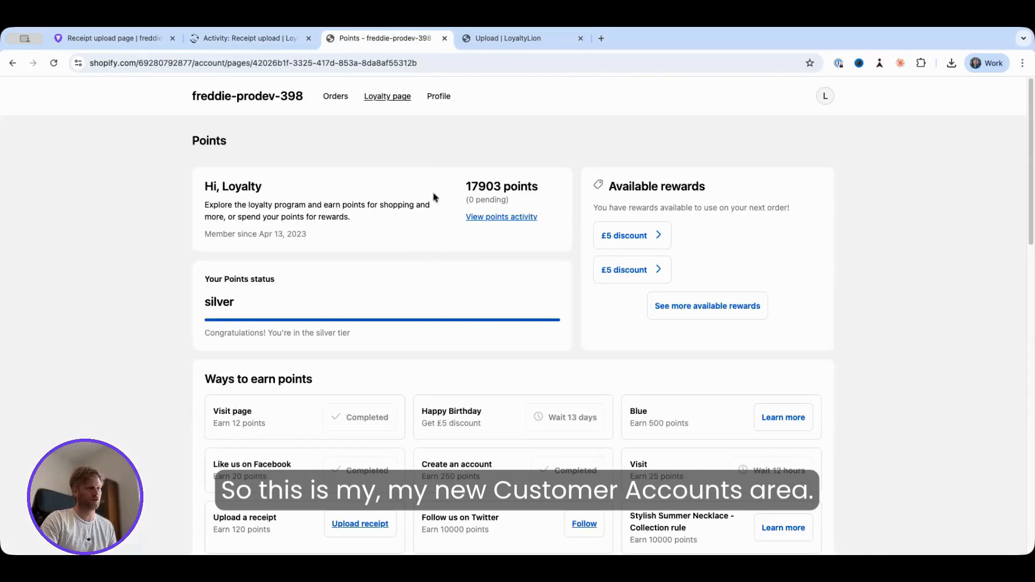
{"action": "scroll", "coordinate": [505, 259], "scroll_direction": "down", "scroll_amount": 3}
{"action": "scroll", "coordinate": [507, 268], "scroll_direction": "down", "scroll_amount": 3}
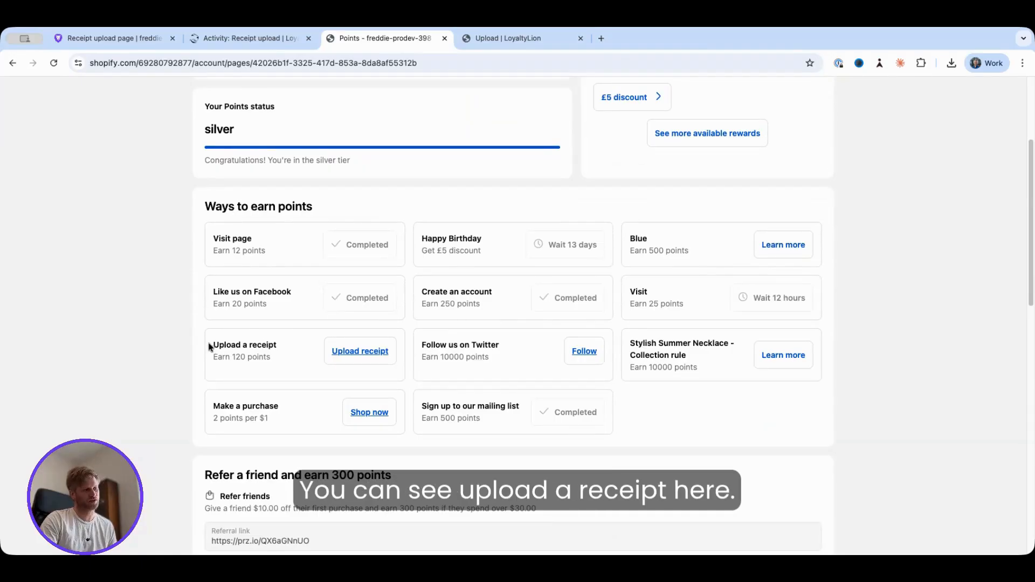
{"action": "left_click_drag", "start_coordinate": [213, 345], "coordinate": [278, 348]}
{"action": "left_click", "coordinate": [244, 351]}
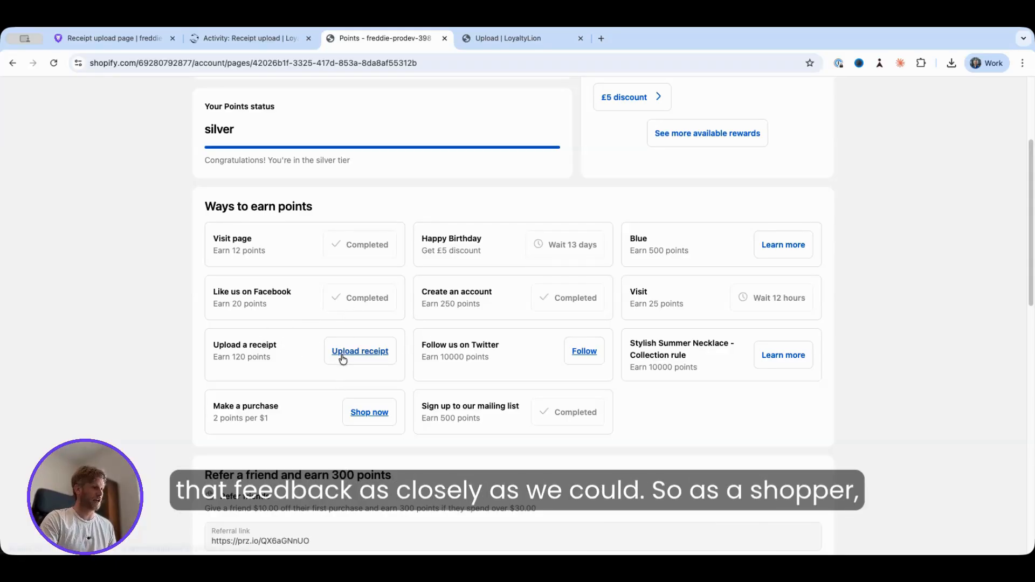
Open the branded receipt upload page from the Upload a receipt rule on the customer's loyalty page
{"action": "scroll", "coordinate": [315, 201], "scroll_direction": "up", "scroll_amount": 3}
{"action": "scroll", "coordinate": [397, 279], "scroll_direction": "down", "scroll_amount": 4}
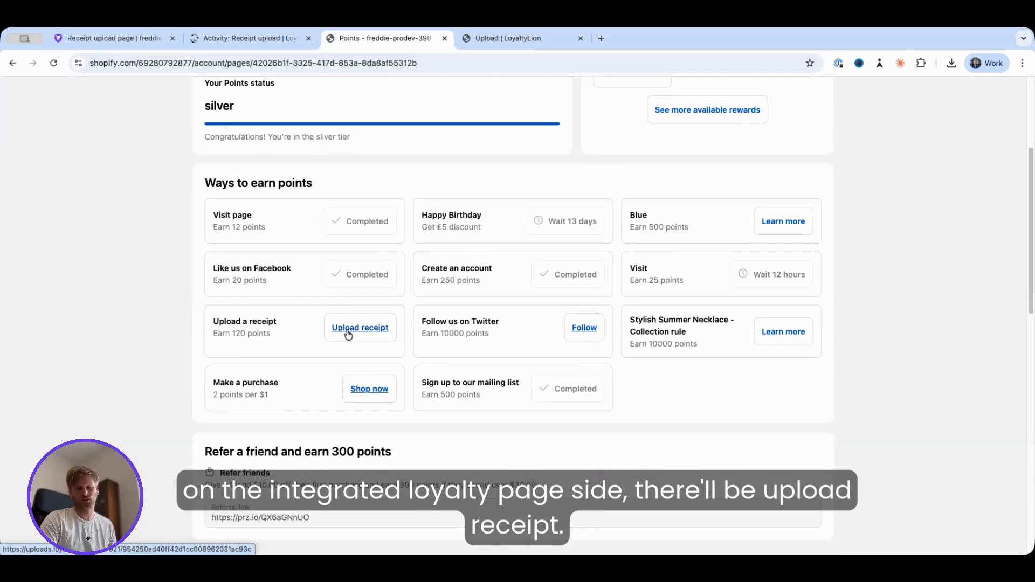
{"action": "left_click", "coordinate": [359, 329]}
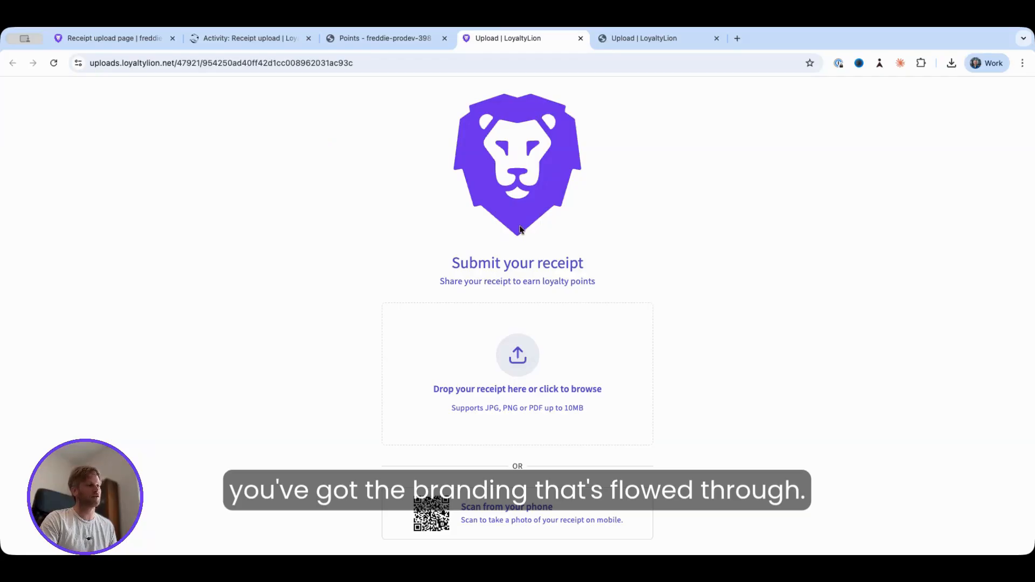
Highlight the customer-specific string and the full address of the authenticated upload page
{"action": "left_click_drag", "start_coordinate": [105, 63], "coordinate": [232, 63]}
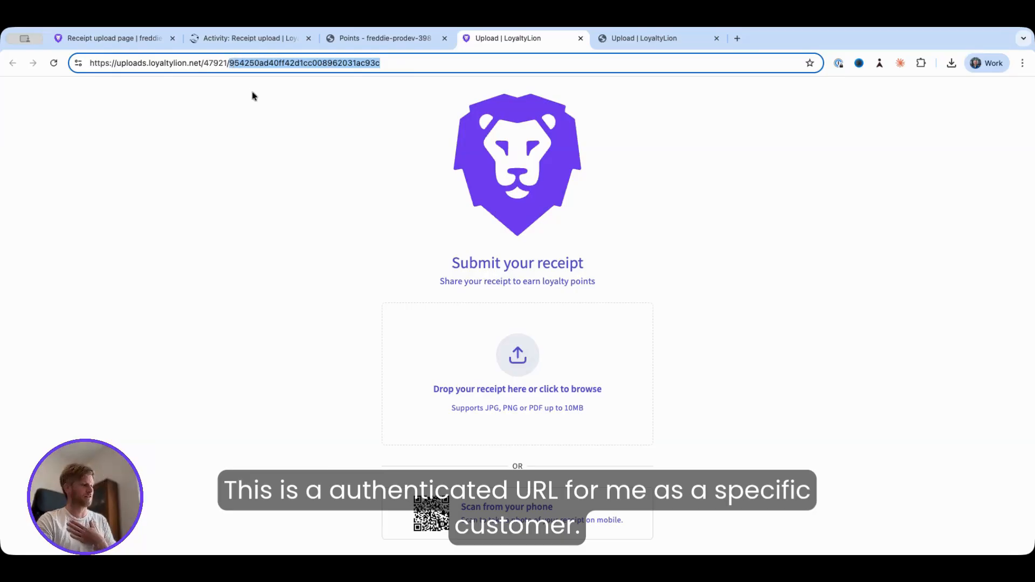
{"action": "triple_click", "coordinate": [269, 65]}
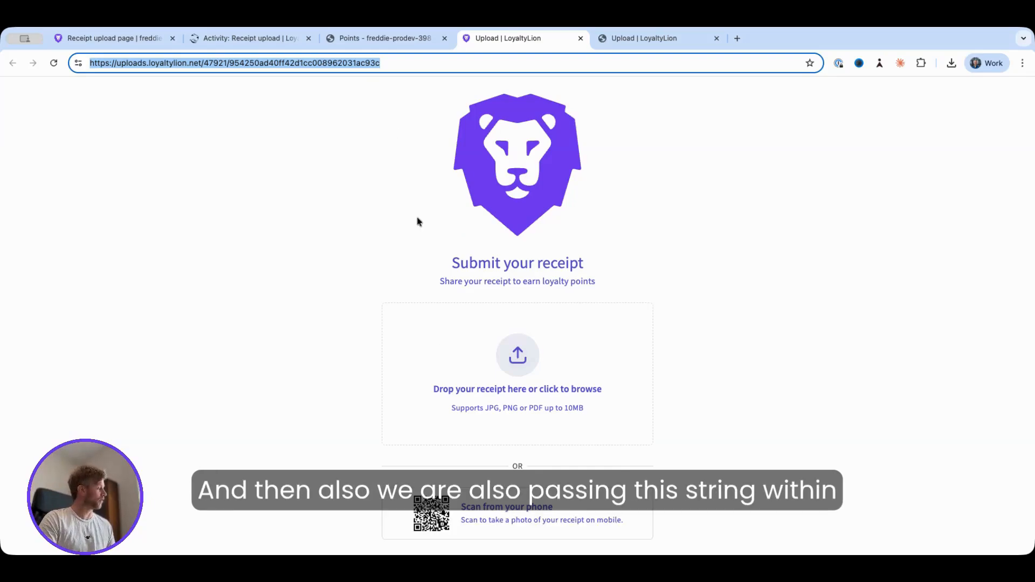
{"action": "double_click", "coordinate": [267, 64]}
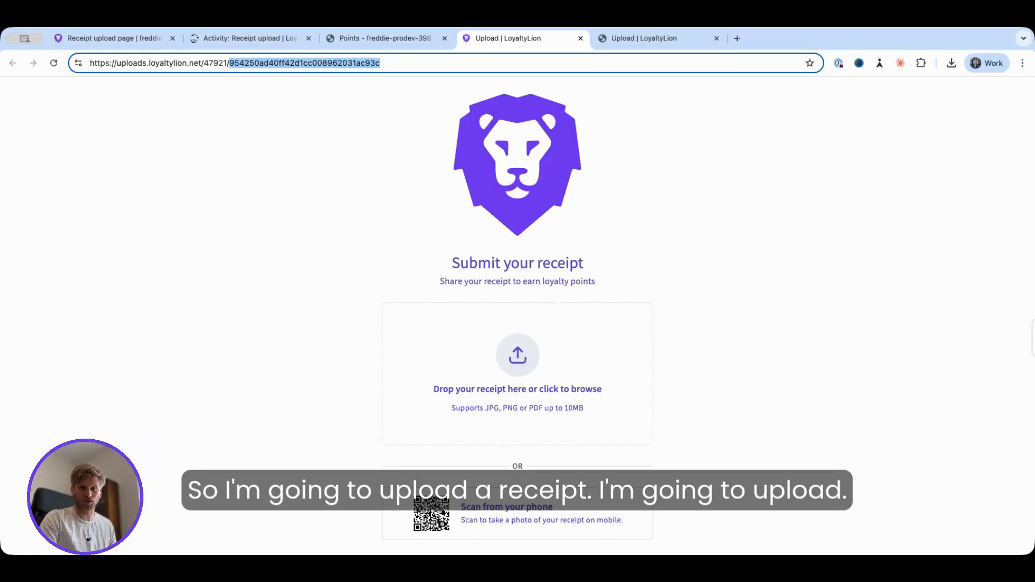
Add the Amazon order receipt file to the upload page and submit it
{"action": "left_click_drag", "start_coordinate": [541, 169], "coordinate": [528, 358]}
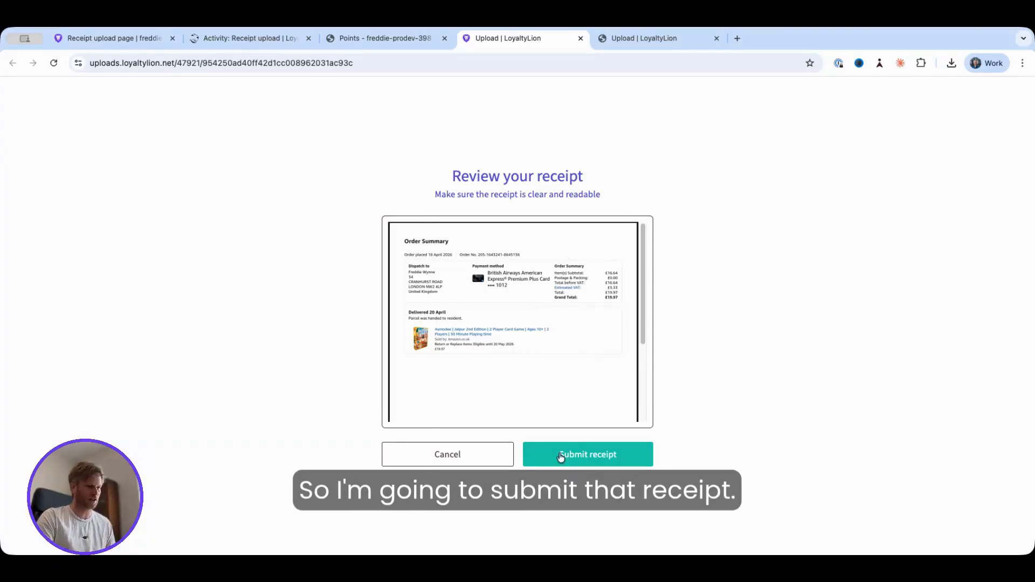
{"action": "left_click", "coordinate": [582, 455]}
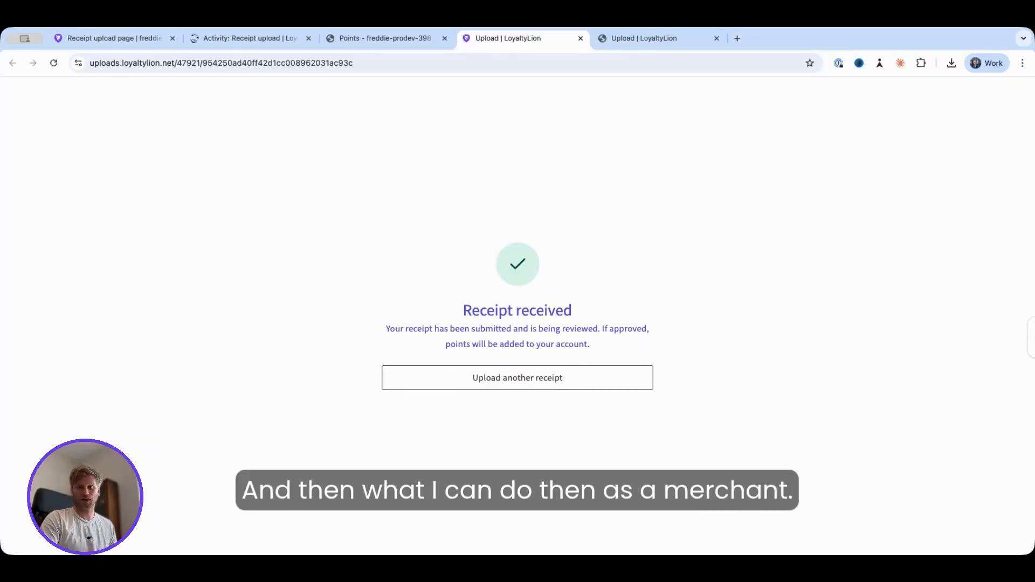
Return to the LoyaltyLion admin and open the Approve receipts list of the Upload a receipt rule
{"action": "left_click", "coordinate": [105, 40]}
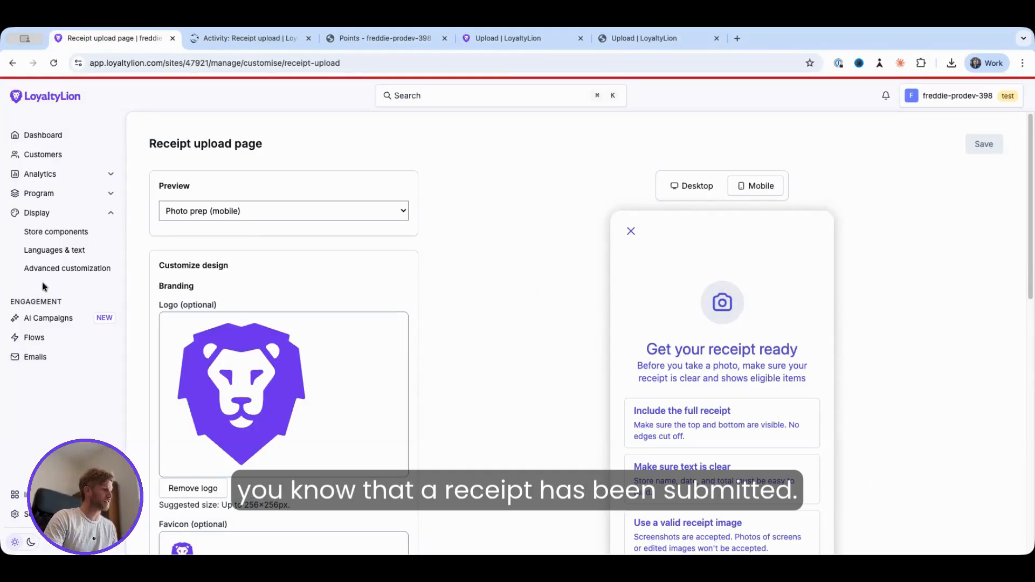
{"action": "left_click", "coordinate": [54, 194]}
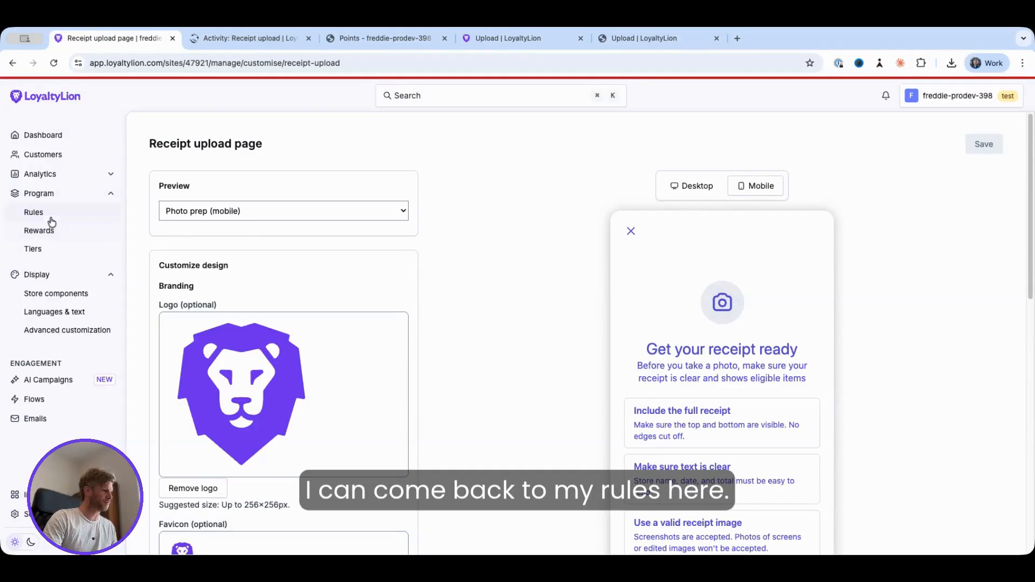
{"action": "left_click", "coordinate": [48, 216]}
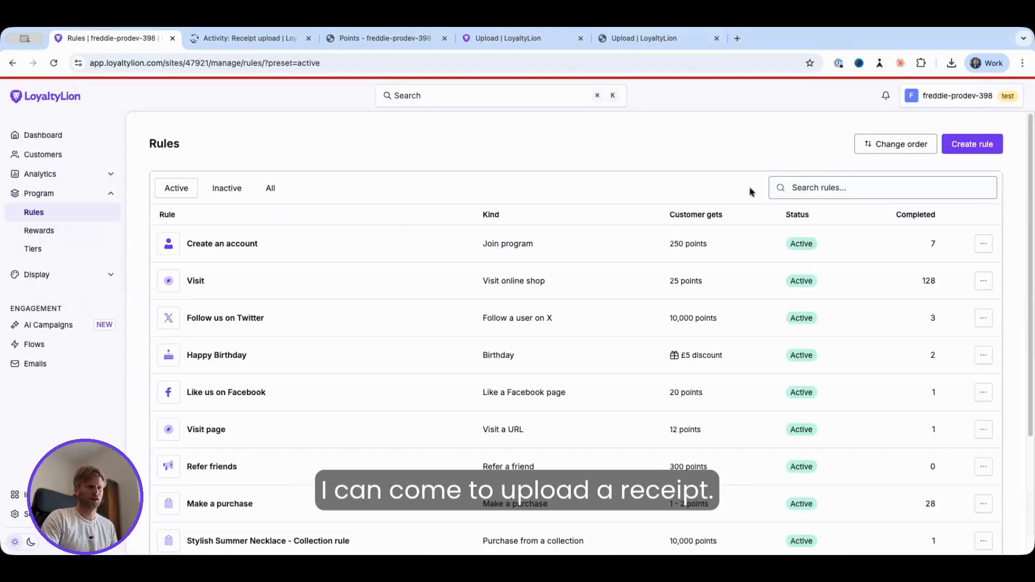
{"action": "scroll", "coordinate": [283, 431], "scroll_direction": "down", "scroll_amount": 3}
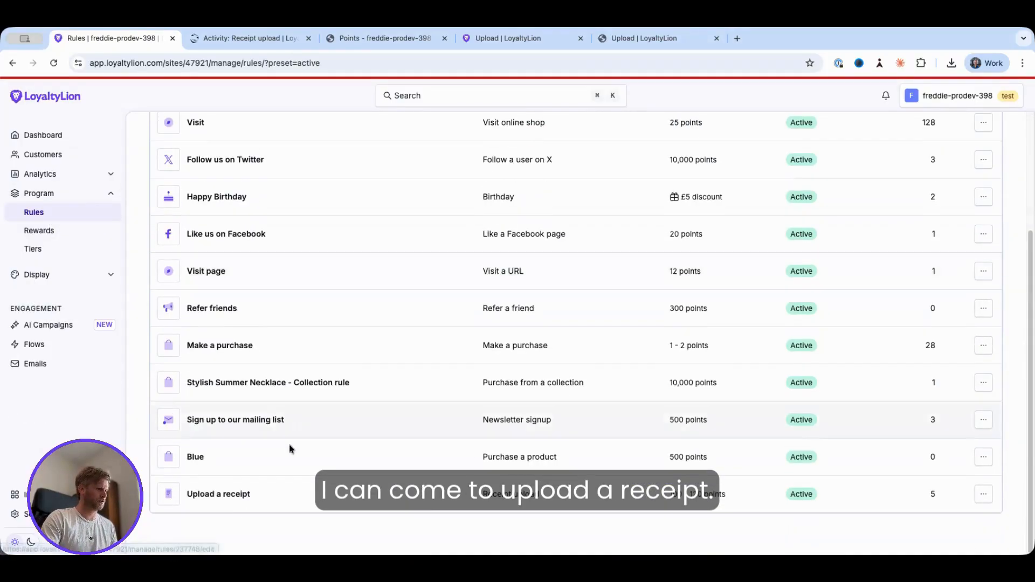
{"action": "left_click", "coordinate": [220, 496]}
{"action": "left_click", "coordinate": [728, 140]}
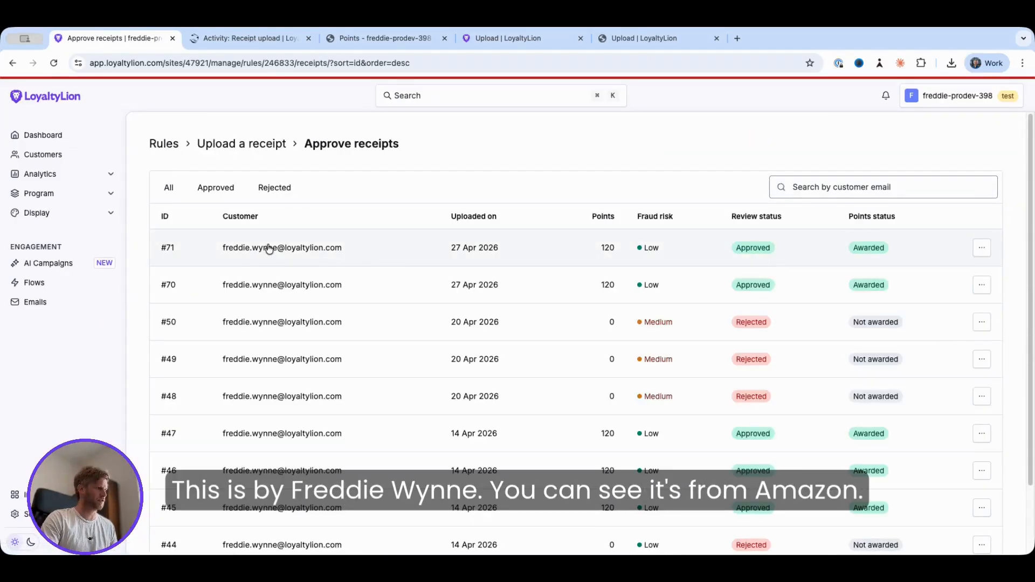
Open the newest submitted receipt and check its store, receipt date and total amount in the metadata
{"action": "left_click", "coordinate": [269, 248]}
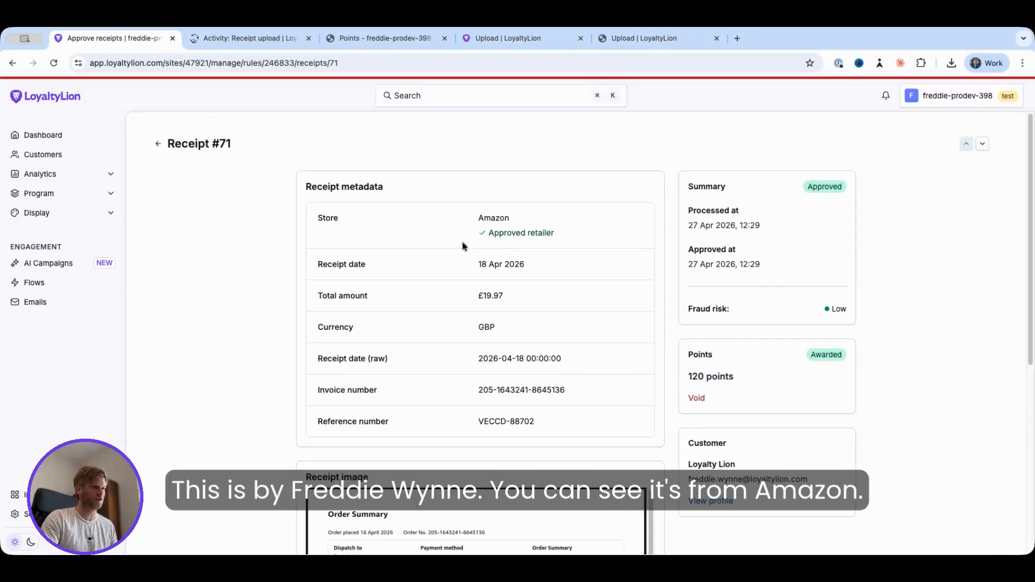
{"action": "double_click", "coordinate": [484, 218]}
{"action": "scroll", "coordinate": [520, 232], "scroll_direction": "down", "scroll_amount": 1}
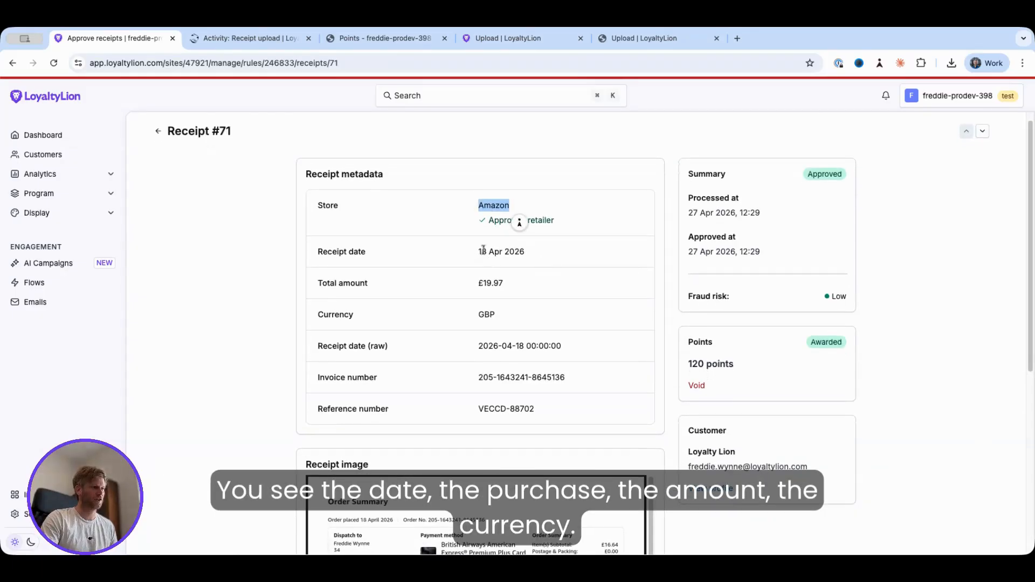
{"action": "left_click_drag", "start_coordinate": [479, 251], "coordinate": [548, 252]}
{"action": "left_click", "coordinate": [523, 252]}
{"action": "left_click_drag", "start_coordinate": [529, 286], "coordinate": [479, 286]}
{"action": "scroll", "coordinate": [545, 332], "scroll_direction": "down", "scroll_amount": 1}
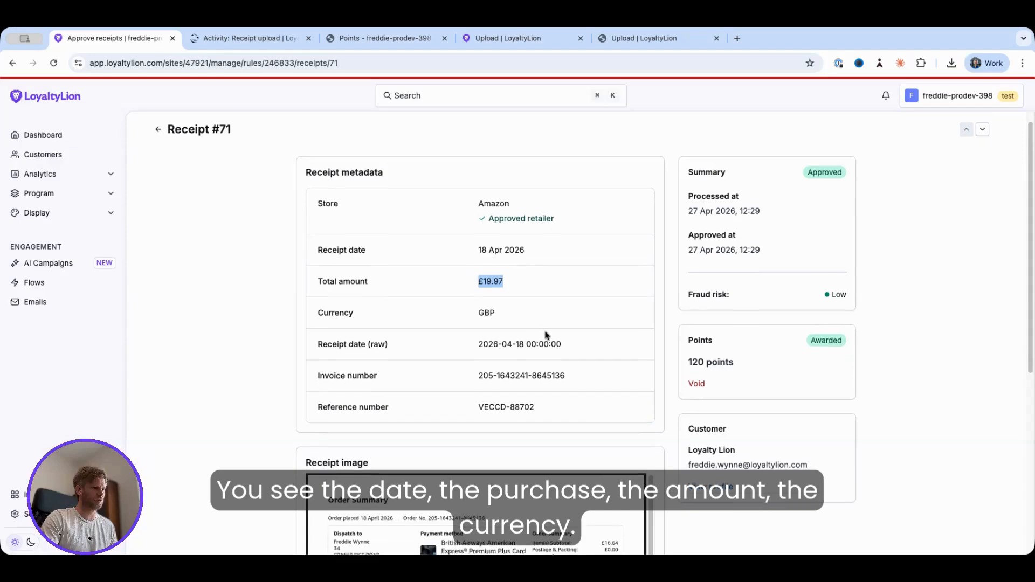
Examine the uploaded receipt image below the receipt metadata
{"action": "scroll", "coordinate": [547, 337], "scroll_direction": "down", "scroll_amount": 5}
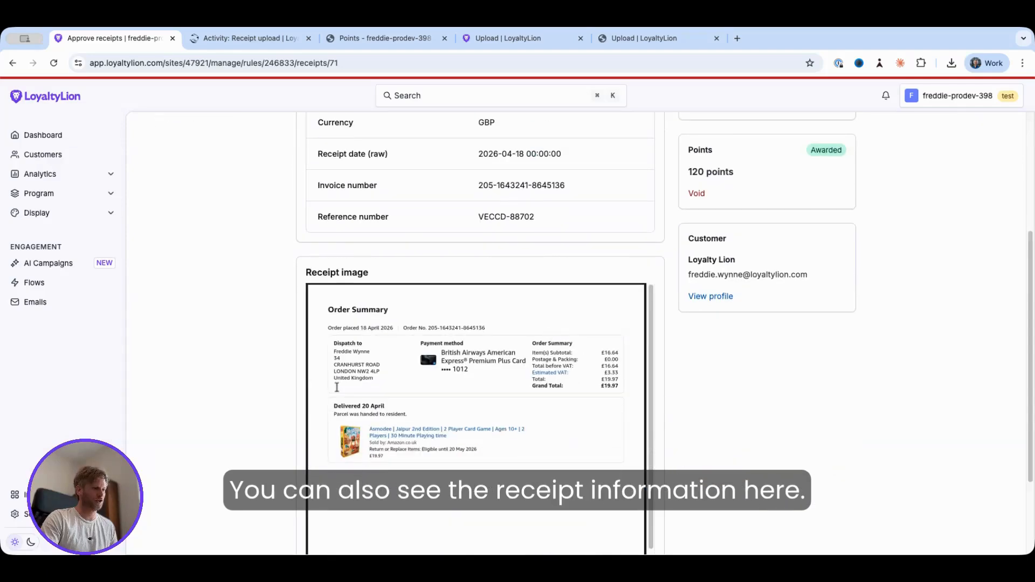
{"action": "scroll", "coordinate": [437, 383], "scroll_direction": "down", "scroll_amount": 2}
{"action": "scroll", "coordinate": [511, 342], "scroll_direction": "up", "scroll_amount": 2}
{"action": "scroll", "coordinate": [711, 410], "scroll_direction": "up", "scroll_amount": 1}
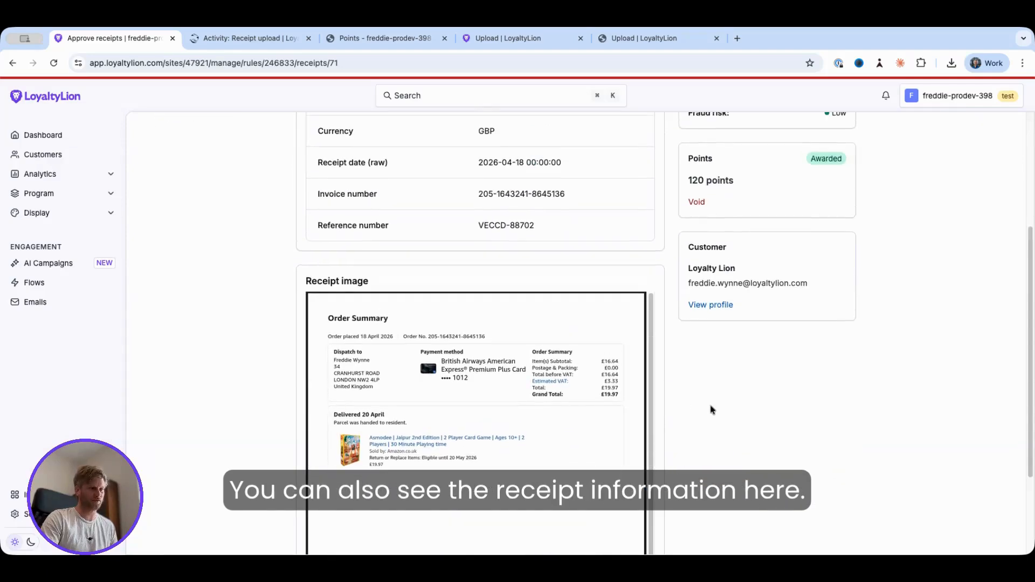
{"action": "scroll", "coordinate": [596, 396], "scroll_direction": "up", "scroll_amount": 5}
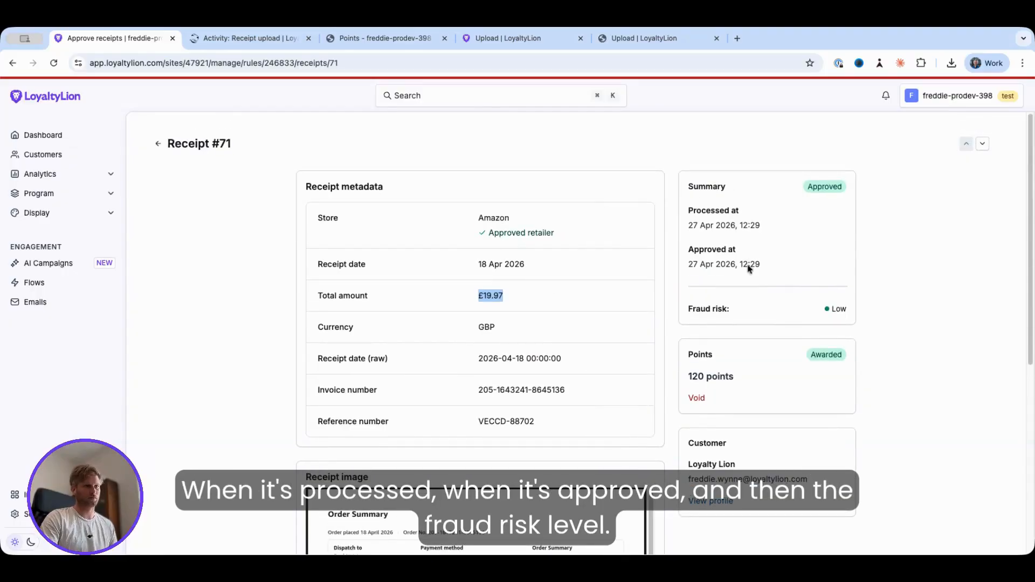
Check the receipt's fraud risk in the summary and return to the Approve receipts list
{"action": "left_click_drag", "start_coordinate": [742, 309], "coordinate": [693, 309]}
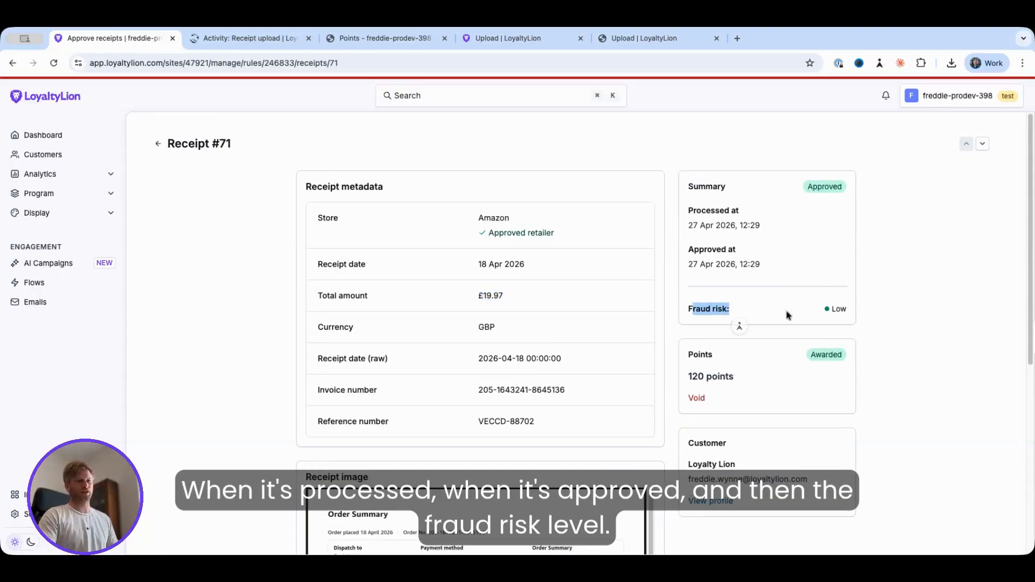
{"action": "left_click", "coordinate": [724, 309]}
{"action": "scroll", "coordinate": [761, 274], "scroll_direction": "down", "scroll_amount": 1}
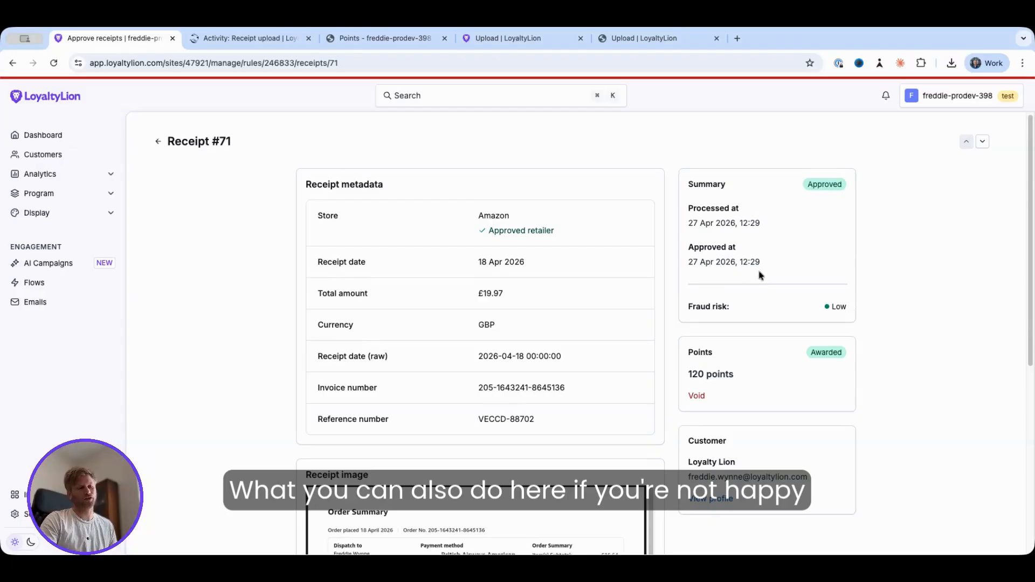
{"action": "scroll", "coordinate": [761, 275], "scroll_direction": "up", "scroll_amount": 1}
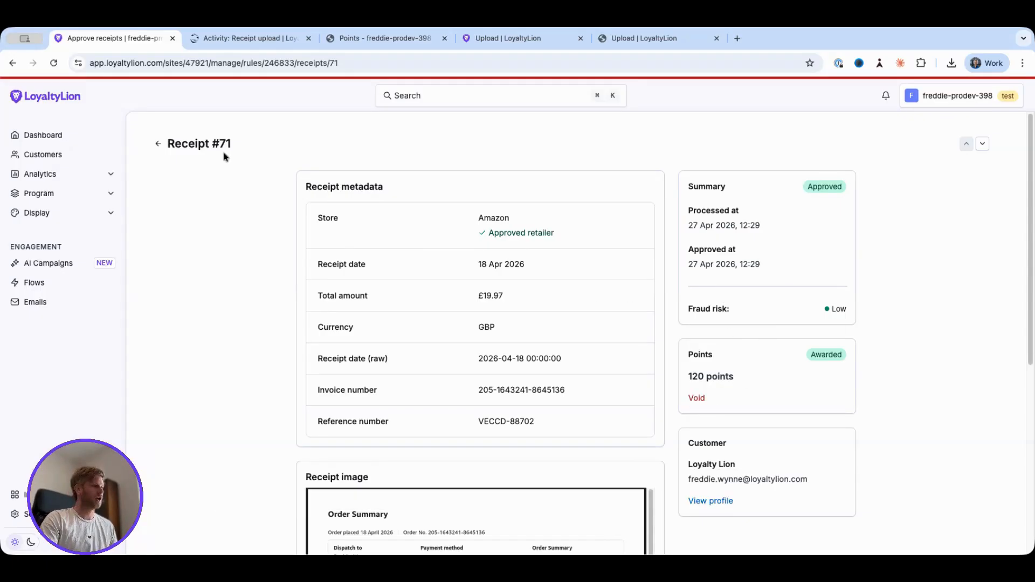
{"action": "left_click", "coordinate": [160, 144]}
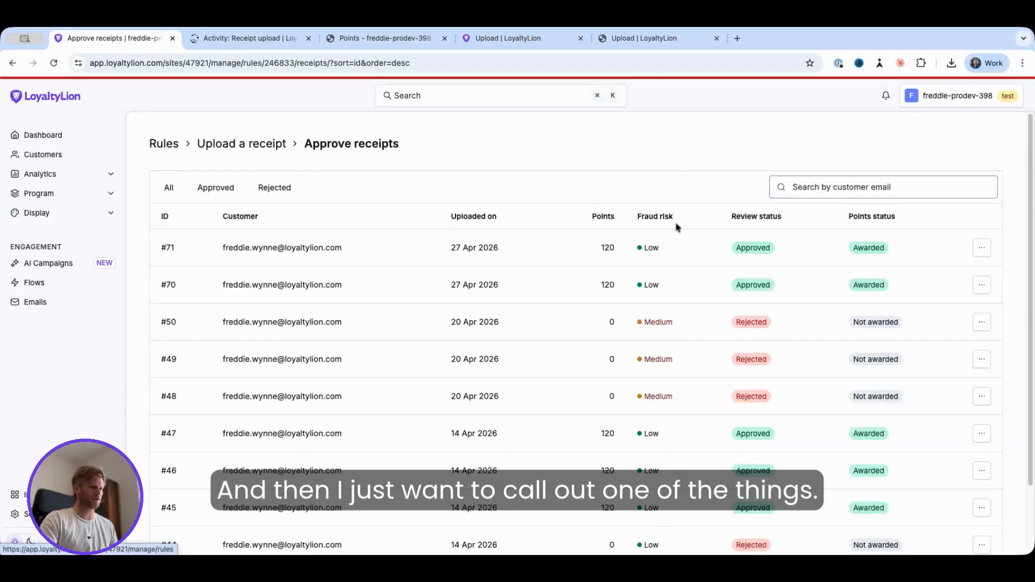
Check the store and rejection reason of the oldest rejected receipt, and return to the Approve receipts list
{"action": "scroll", "coordinate": [593, 323], "scroll_direction": "down", "scroll_amount": 4}
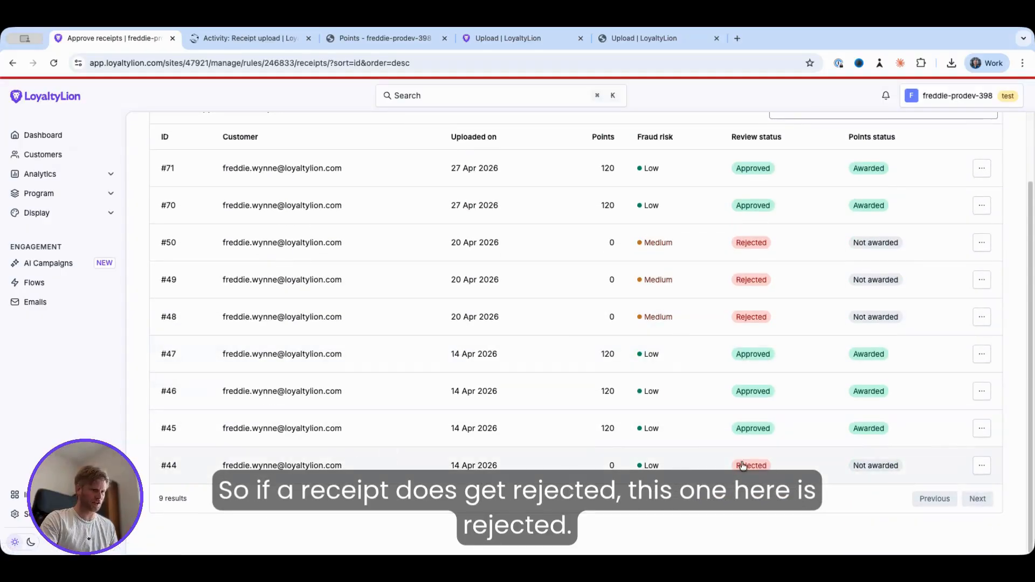
{"action": "left_click", "coordinate": [317, 470]}
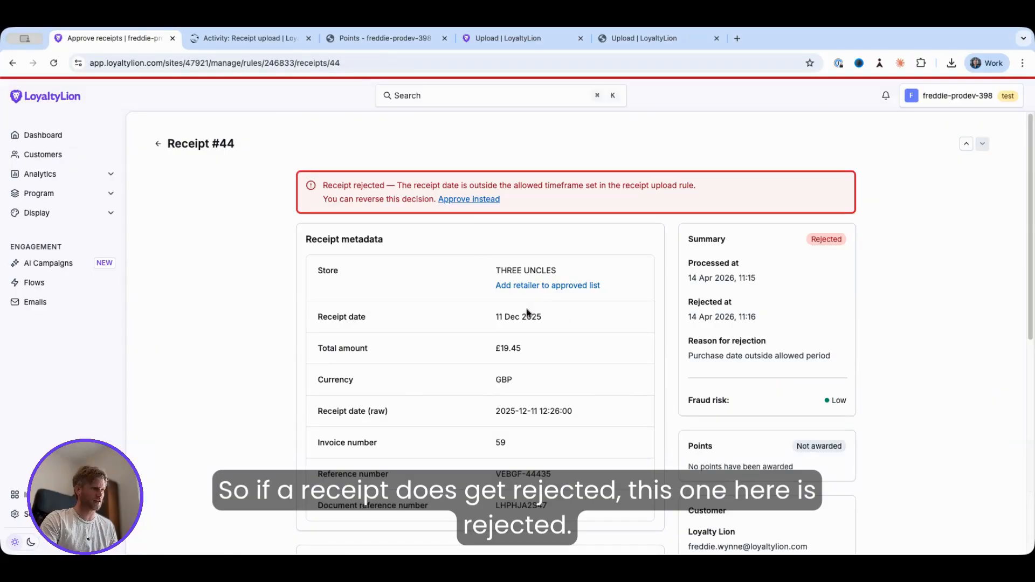
{"action": "scroll", "coordinate": [526, 316], "scroll_direction": "down", "scroll_amount": 3}
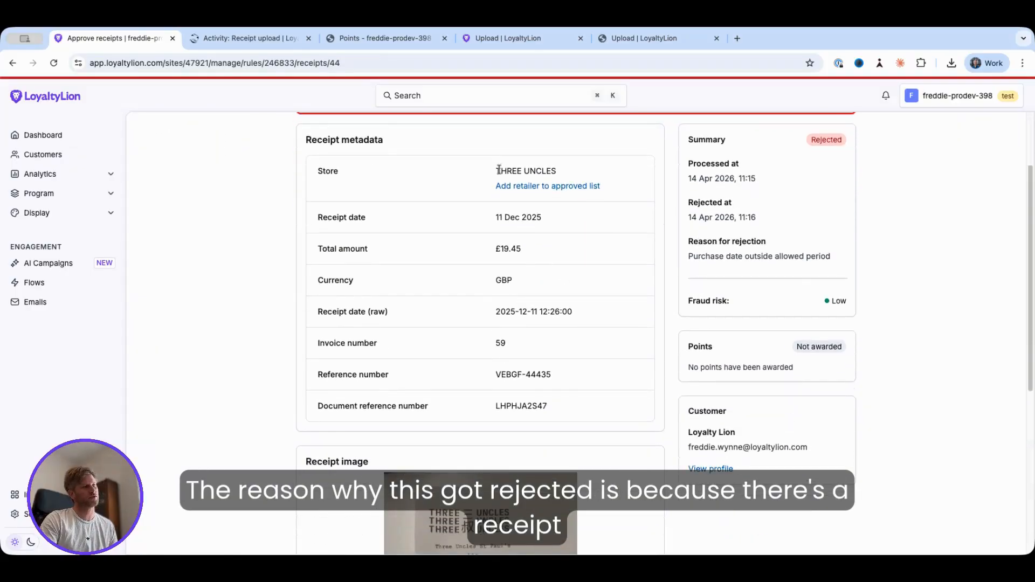
{"action": "triple_click", "coordinate": [548, 172]}
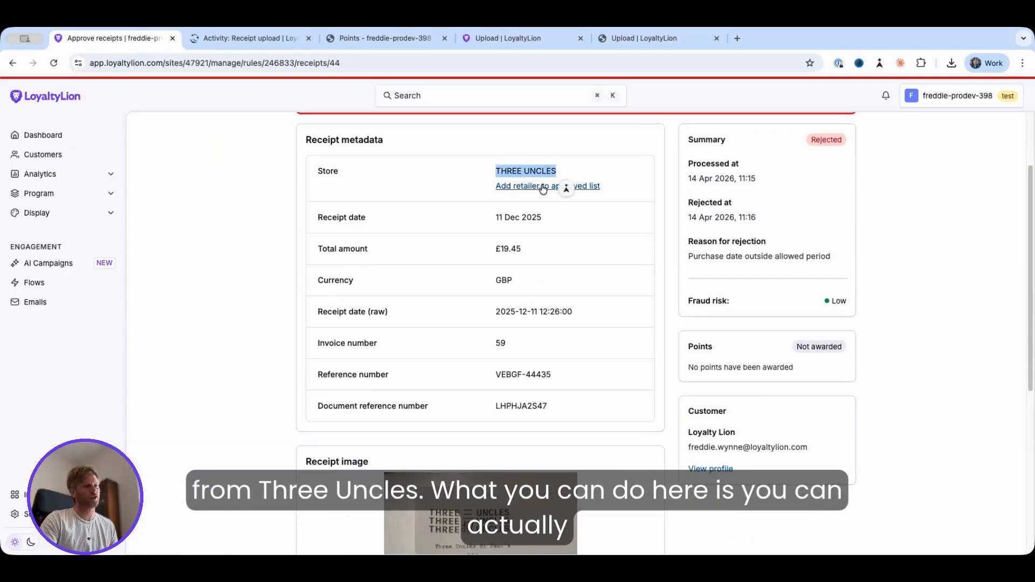
{"action": "left_click", "coordinate": [518, 230]}
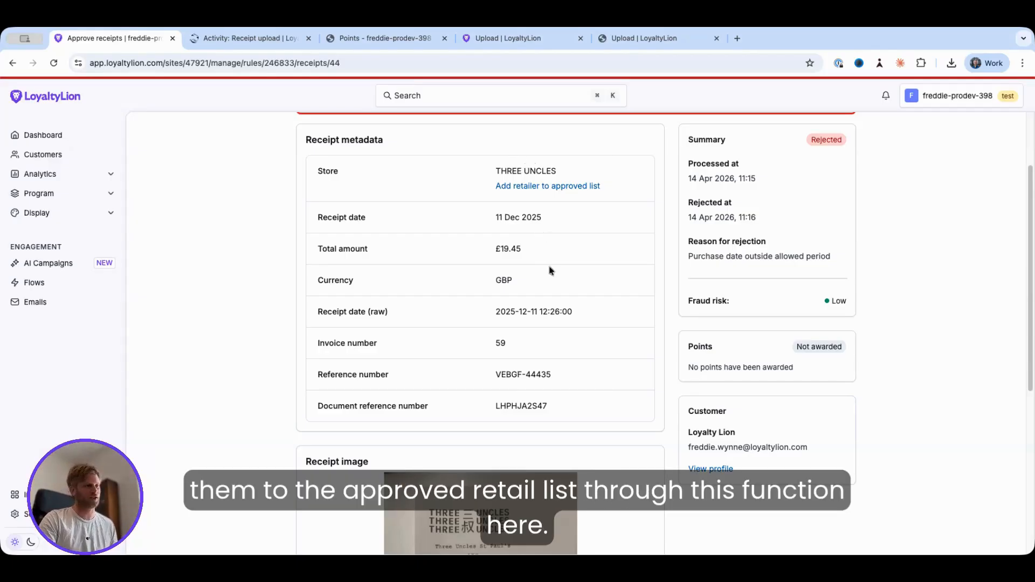
{"action": "scroll", "coordinate": [555, 273], "scroll_direction": "up", "scroll_amount": 3}
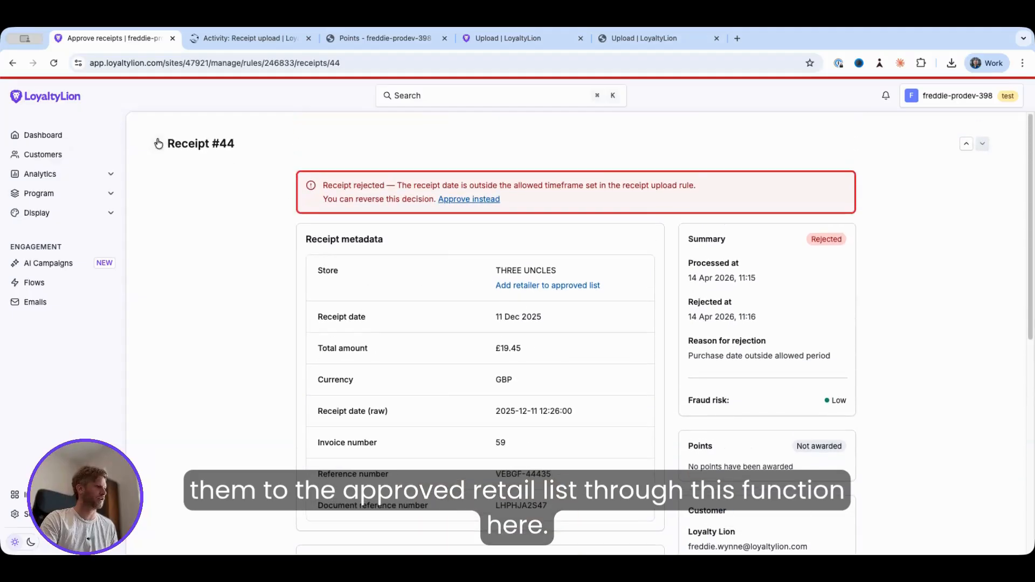
{"action": "left_click", "coordinate": [158, 143]}
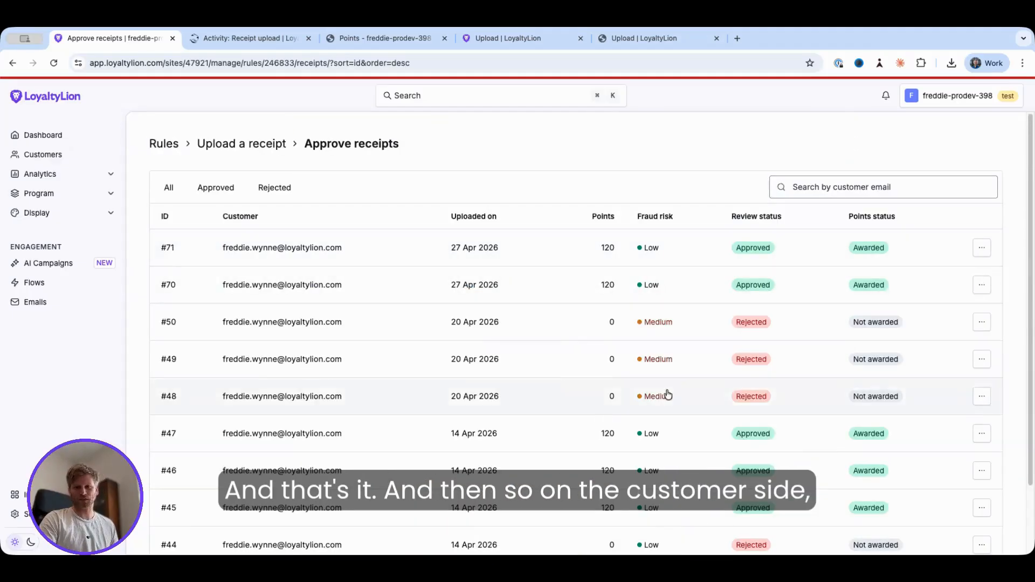
Refresh the customer's loyalty page and check the newest Upload a receipt entry in the points activity history
{"action": "left_click", "coordinate": [394, 39]}
{"action": "key", "text": "super+r"}
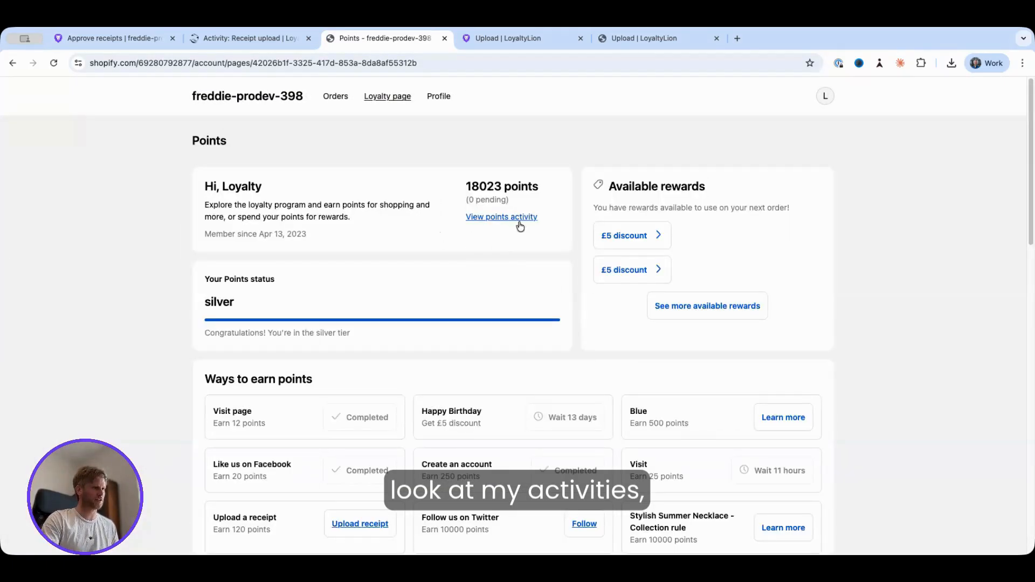
{"action": "left_click", "coordinate": [507, 217]}
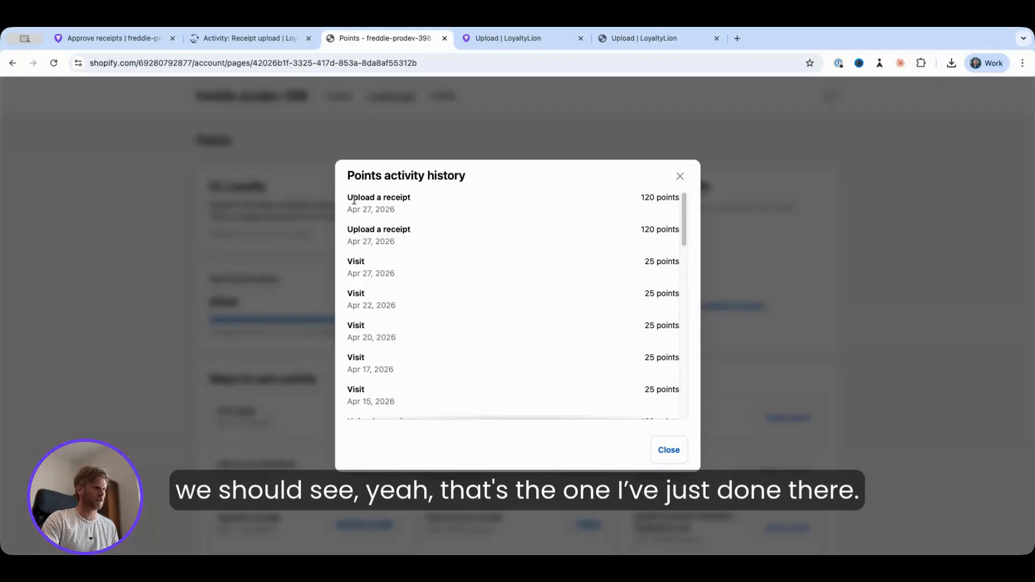
{"action": "left_click_drag", "start_coordinate": [354, 198], "coordinate": [654, 199]}
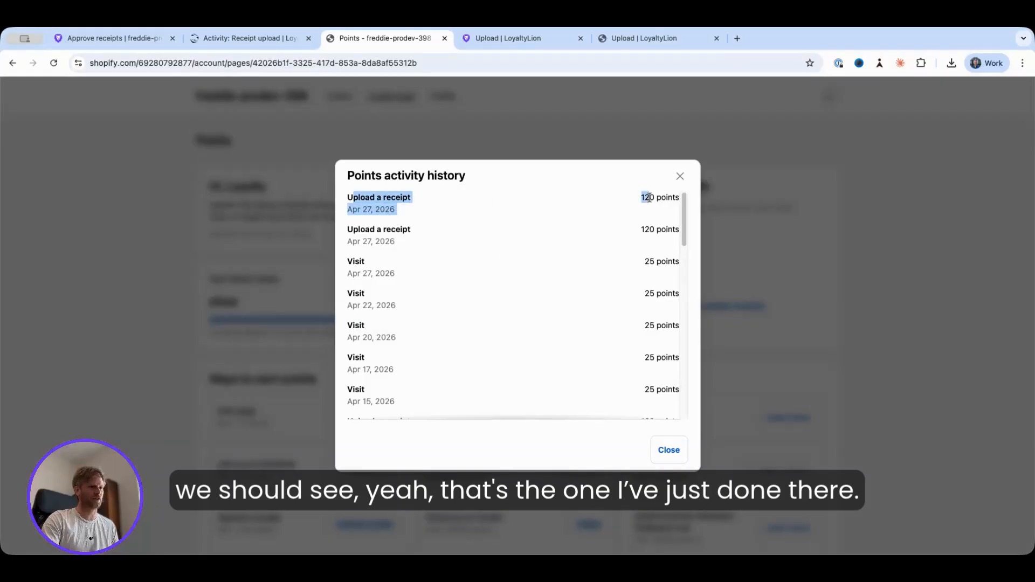
{"action": "left_click", "coordinate": [681, 177]}
Return to the branded upload page with the Receipt received confirmation and open a blank form for another receipt
{"action": "left_click", "coordinate": [515, 39]}
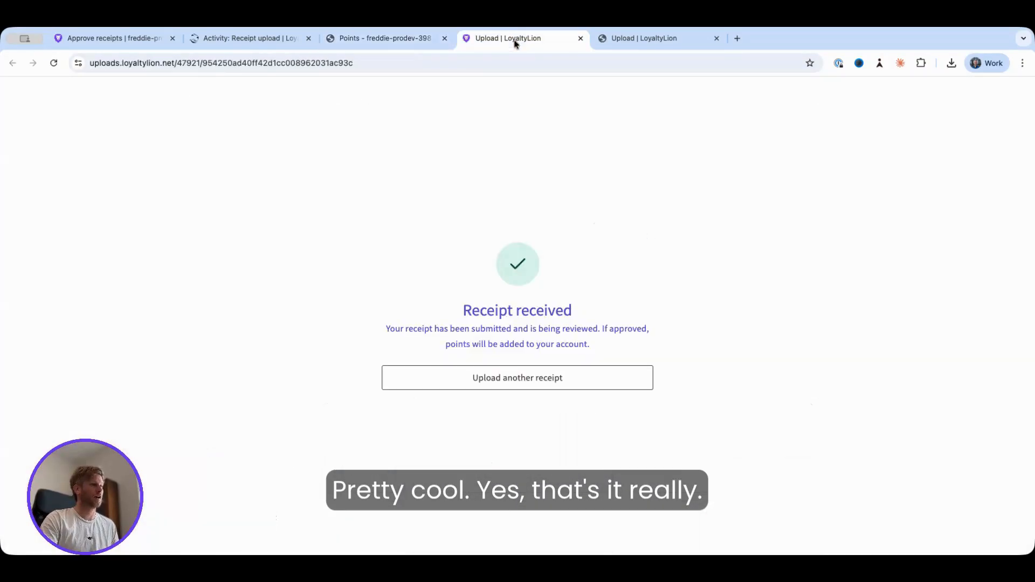
{"action": "left_click", "coordinate": [513, 380]}
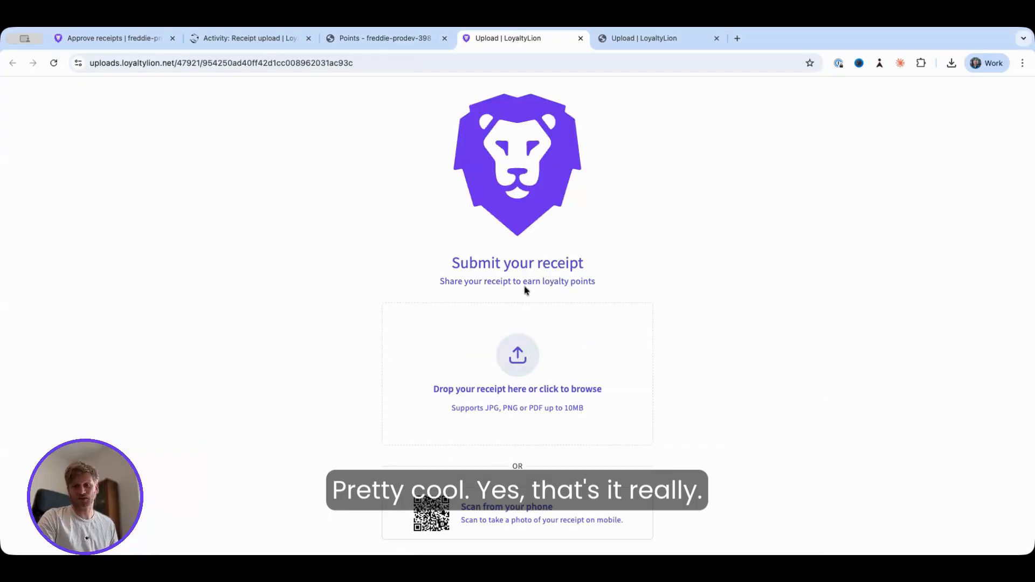